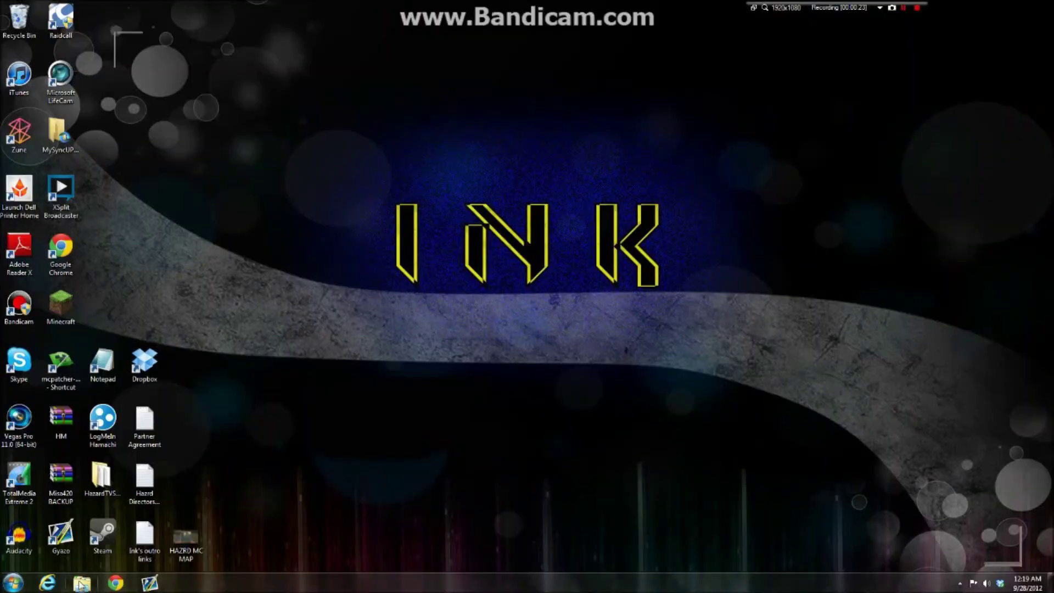
# Step: Open the Windows Libraries window from the Explorer icon on the taskbar
pyautogui.click(80, 583)
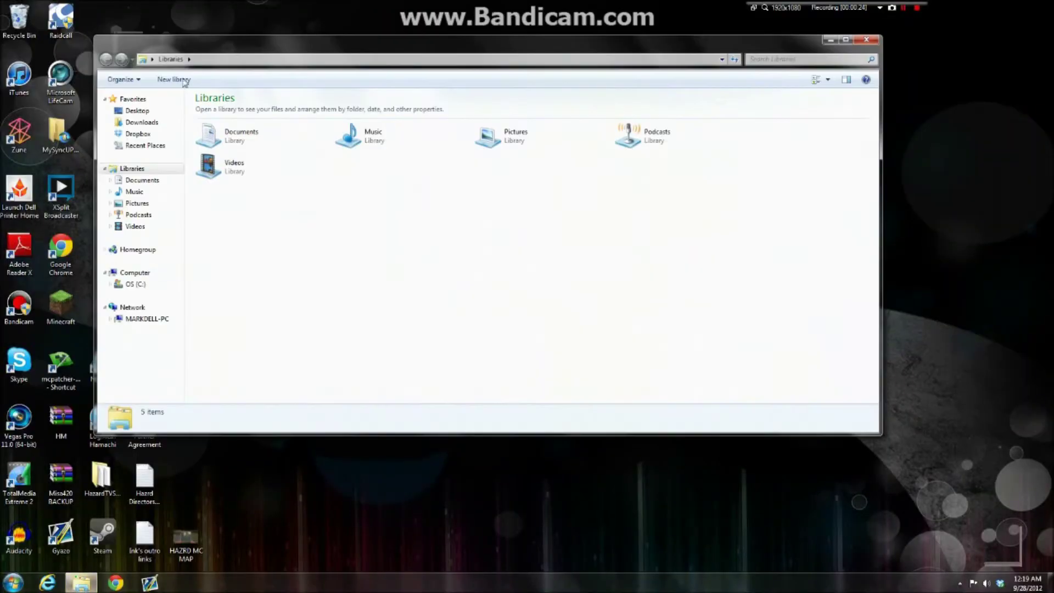
# Step: In Documents > Bandicam, preview the newest recording, then open it with Windows Live Movie Maker
pyautogui.doubleClick(240, 136)
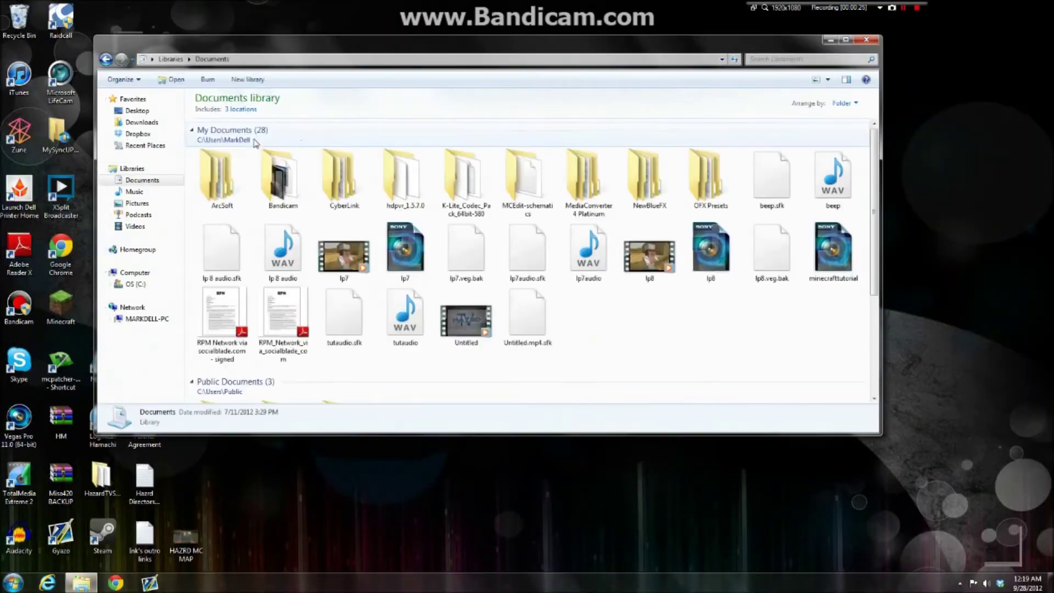
pyautogui.doubleClick(282, 177)
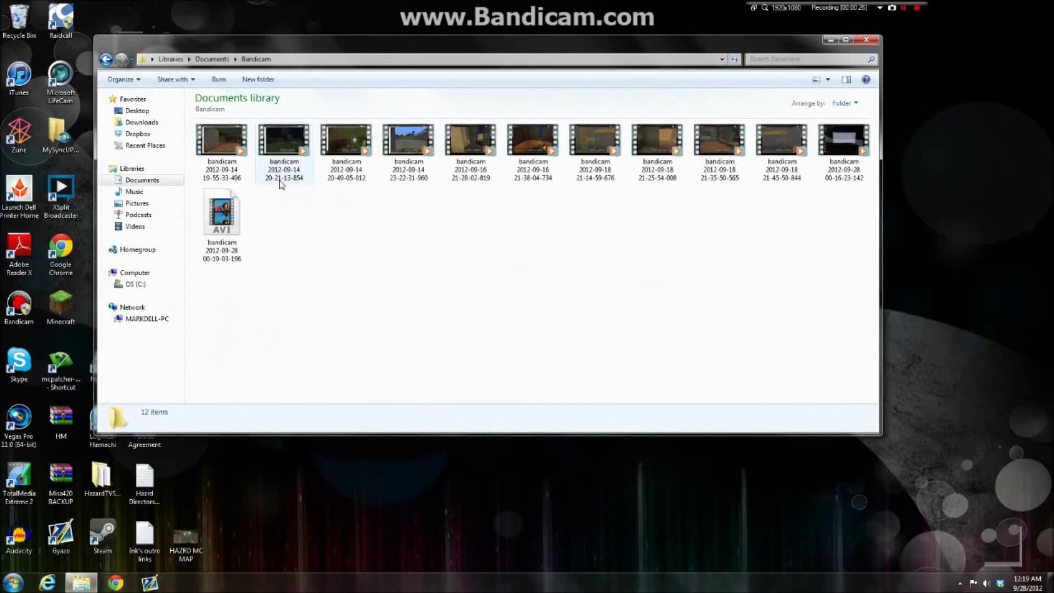
pyautogui.doubleClick(843, 140)
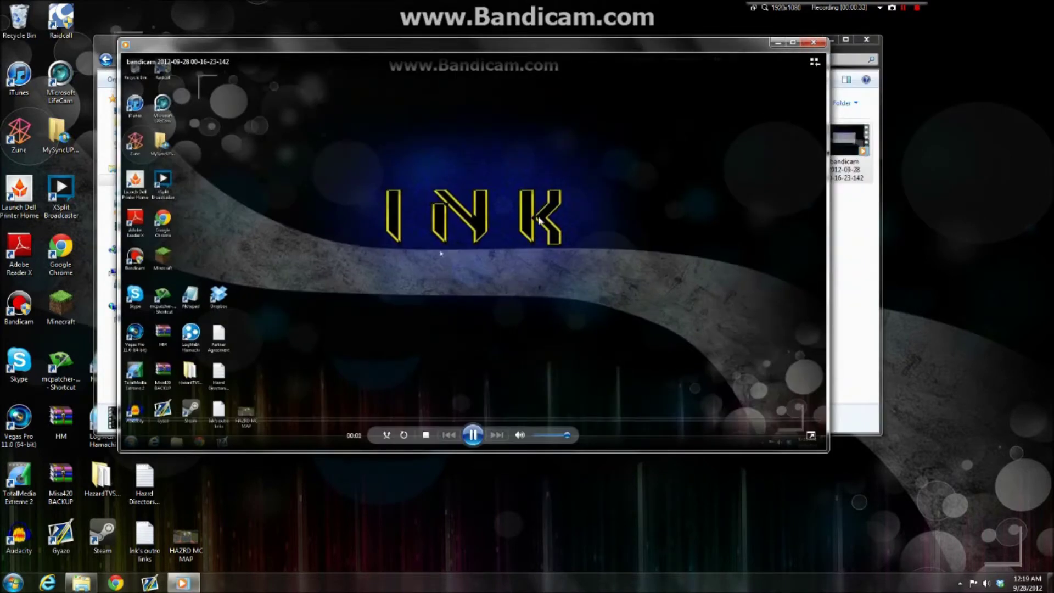
pyautogui.click(815, 43)
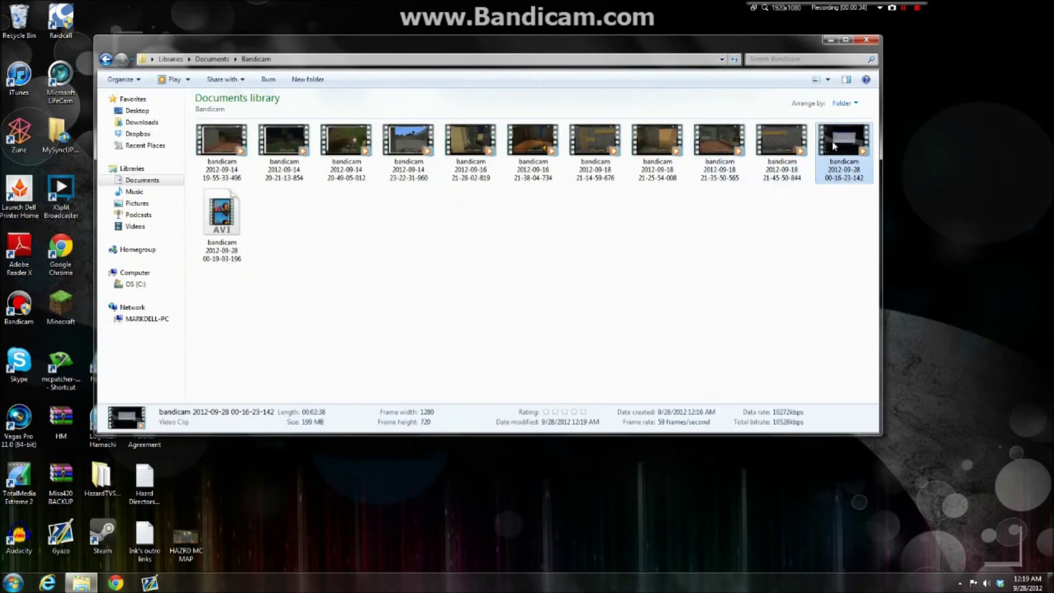
pyautogui.rightClick(833, 145)
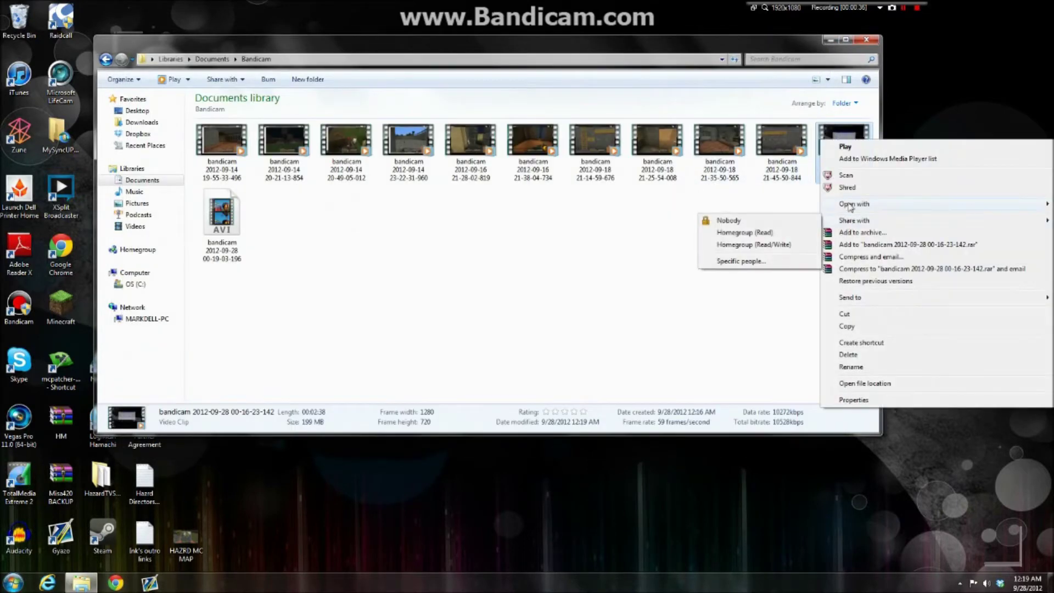
pyautogui.moveTo(854, 203)
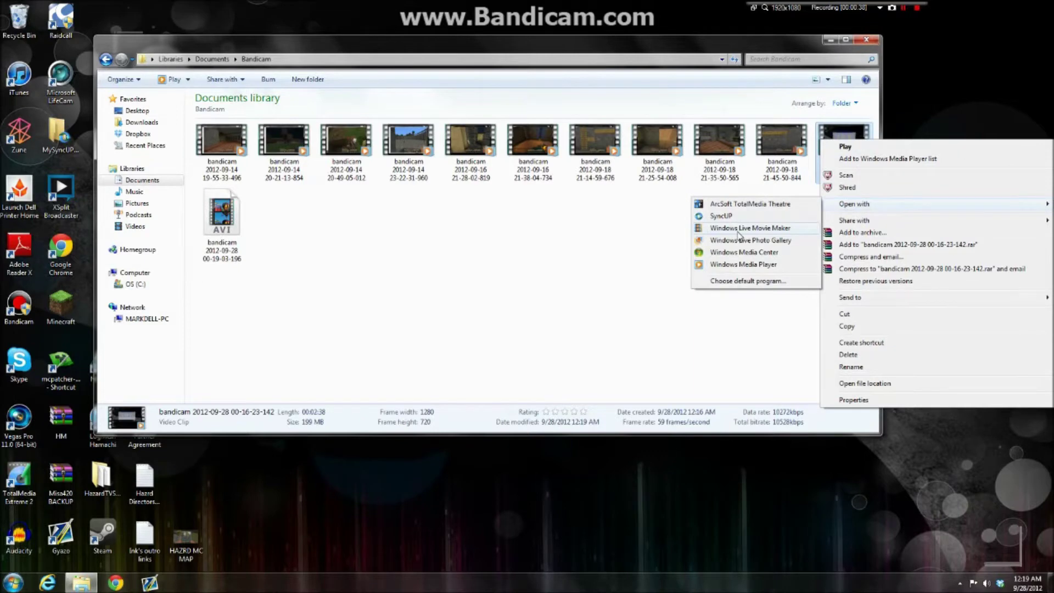
pyautogui.click(742, 228)
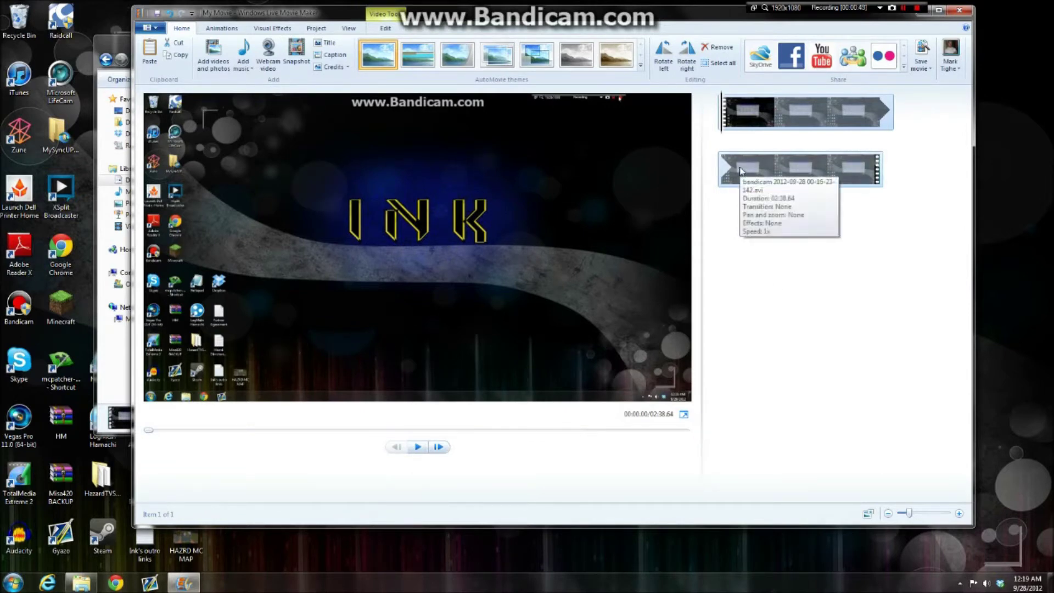
# Step: Preview the Bandicam clip and split it at 00:26.71
pyautogui.click(420, 447)
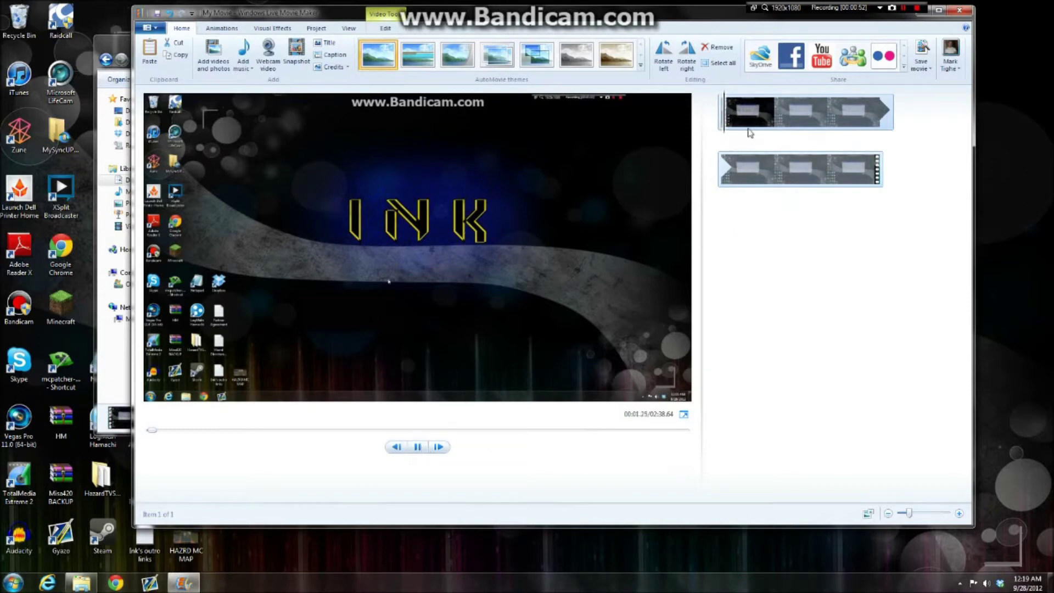
pyautogui.click(730, 128)
pyautogui.moveTo(726, 115)
pyautogui.mouseDown()
pyautogui.moveTo(753, 116)
pyautogui.moveTo(777, 147)
pyautogui.mouseUp()
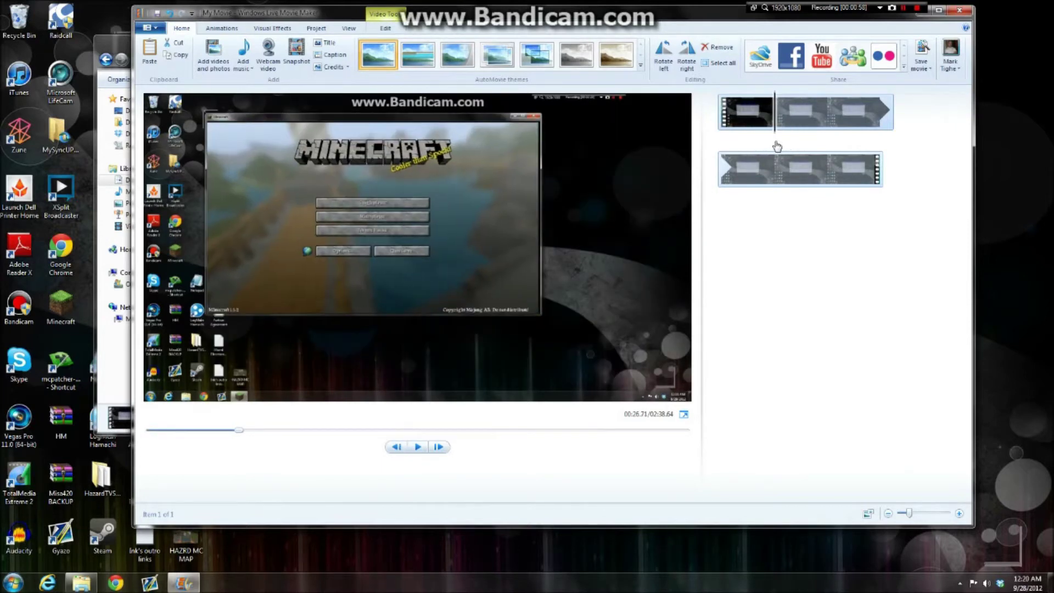
pyautogui.click(385, 28)
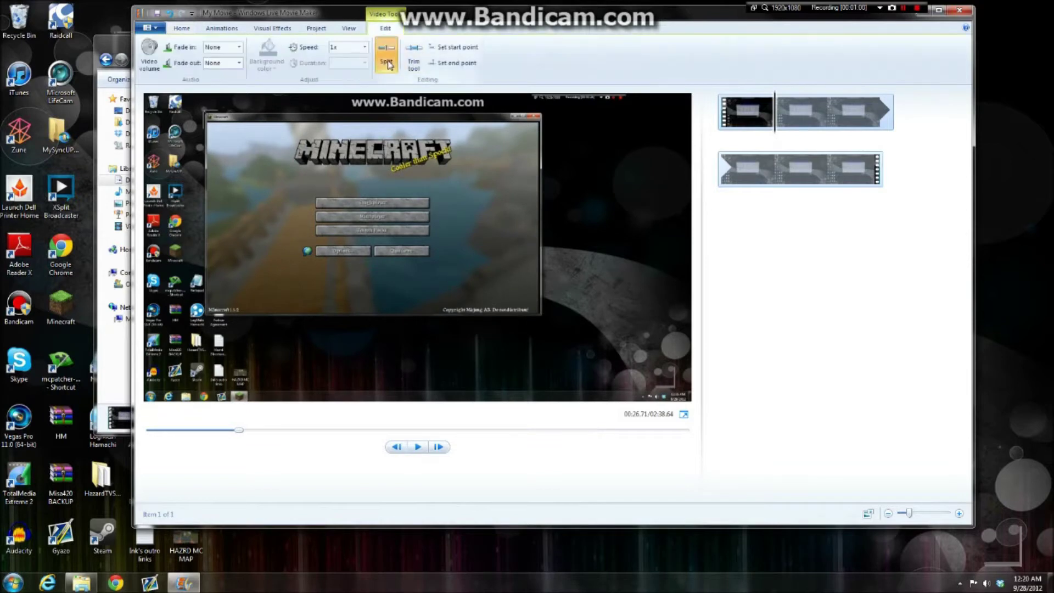
pyautogui.click(388, 55)
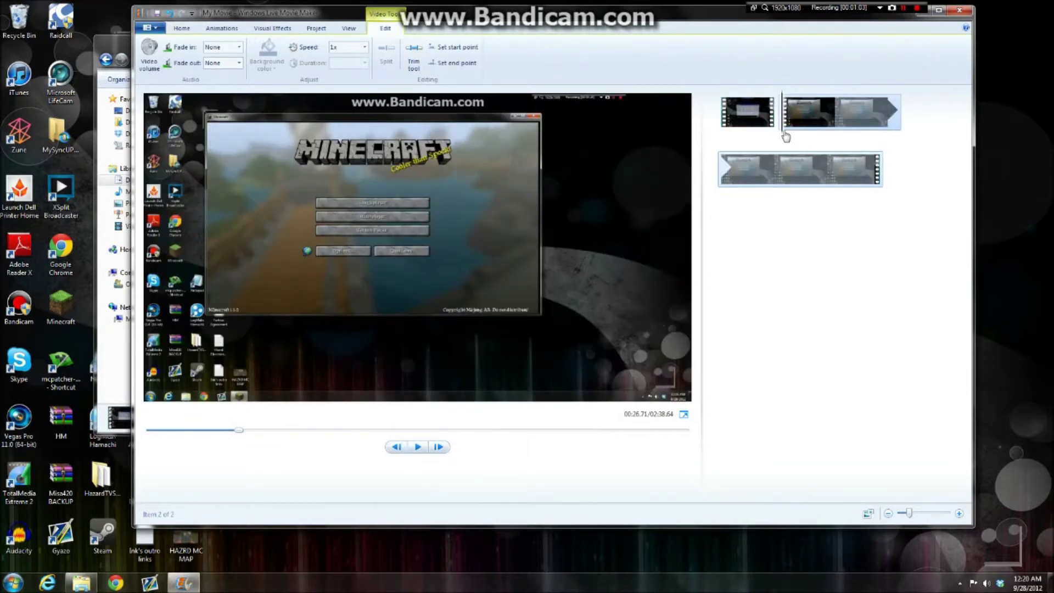
# Step: Split the clip again at 00:58.60 and remove the middle section
pyautogui.moveTo(785, 116)
pyautogui.mouseDown()
pyautogui.moveTo(827, 116)
pyautogui.moveTo(848, 130)
pyautogui.mouseUp()
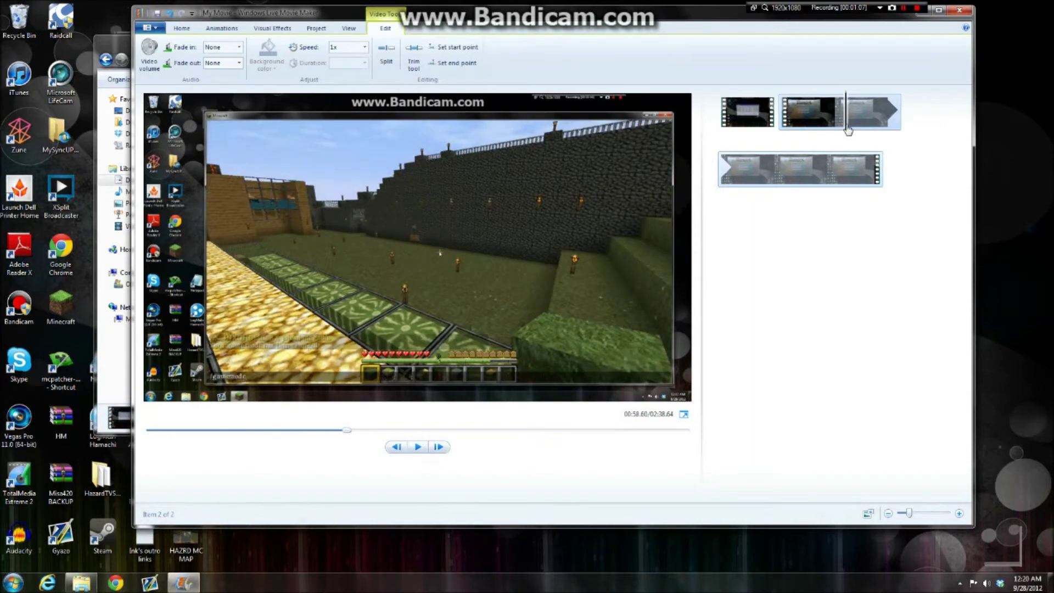
pyautogui.click(386, 53)
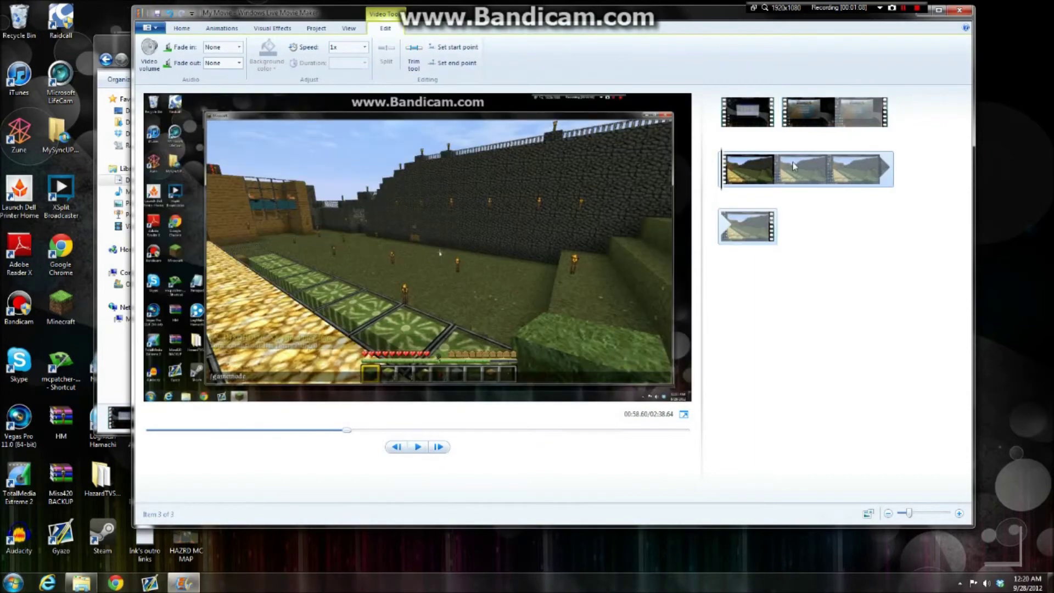
pyautogui.rightClick(811, 133)
pyautogui.rightClick(830, 121)
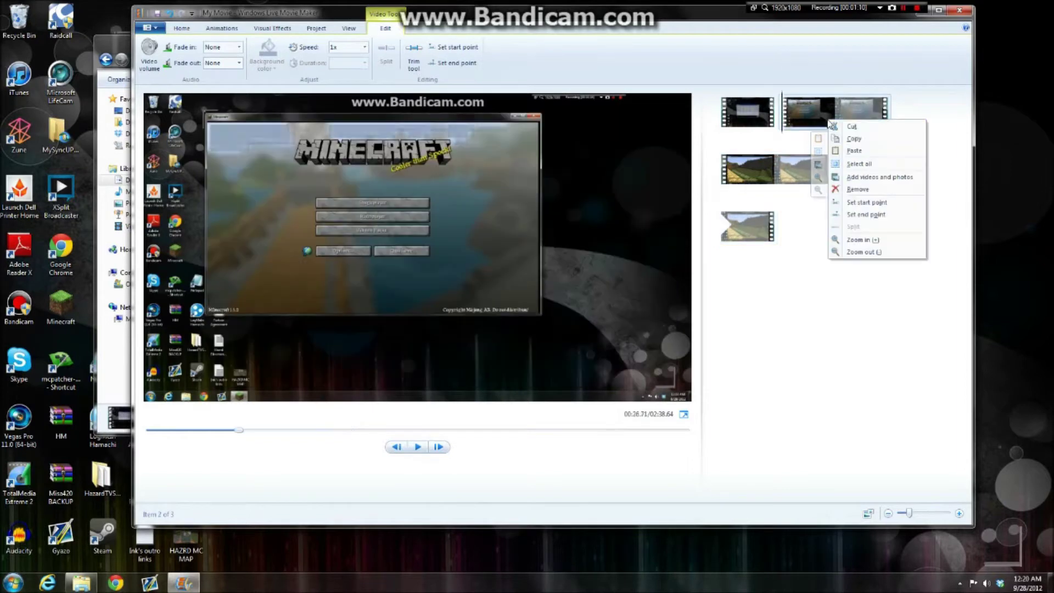
pyautogui.click(859, 191)
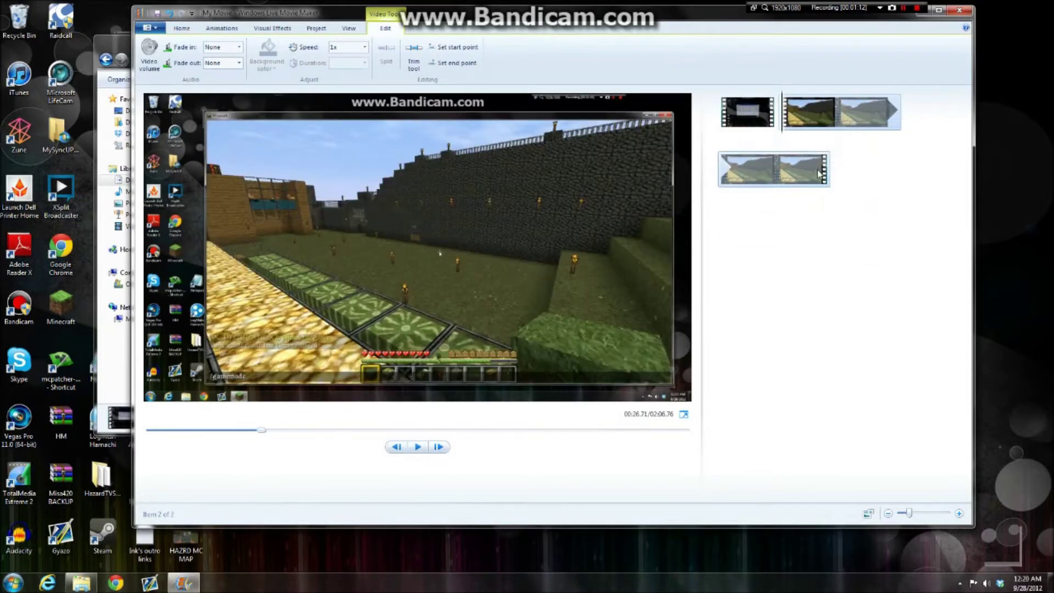
# Step: Add a 1.50-second transition to the second clip, preview it, and show the save-movie options
pyautogui.click(221, 28)
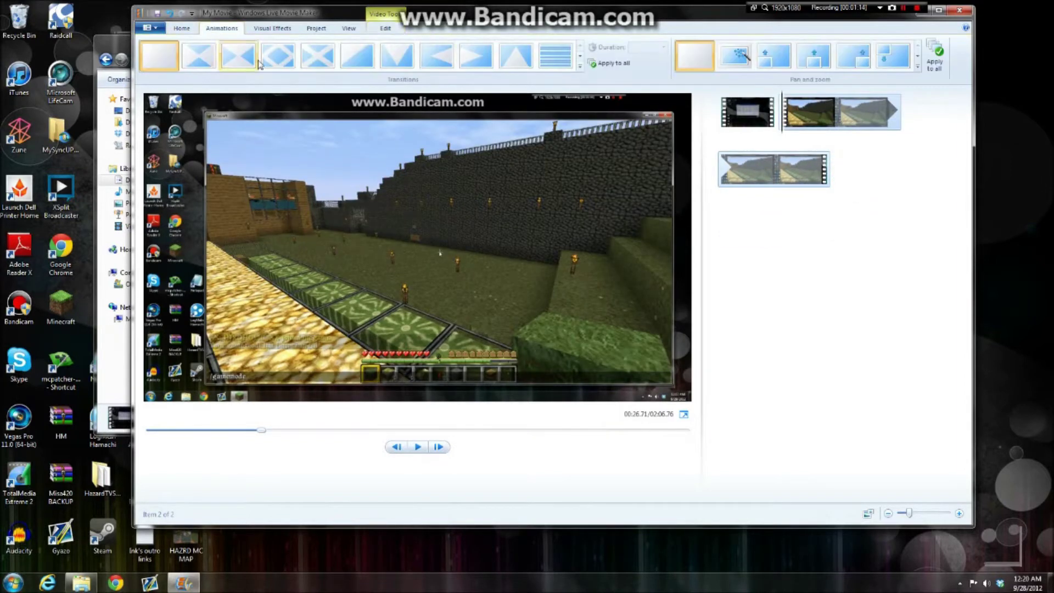
pyautogui.click(578, 61)
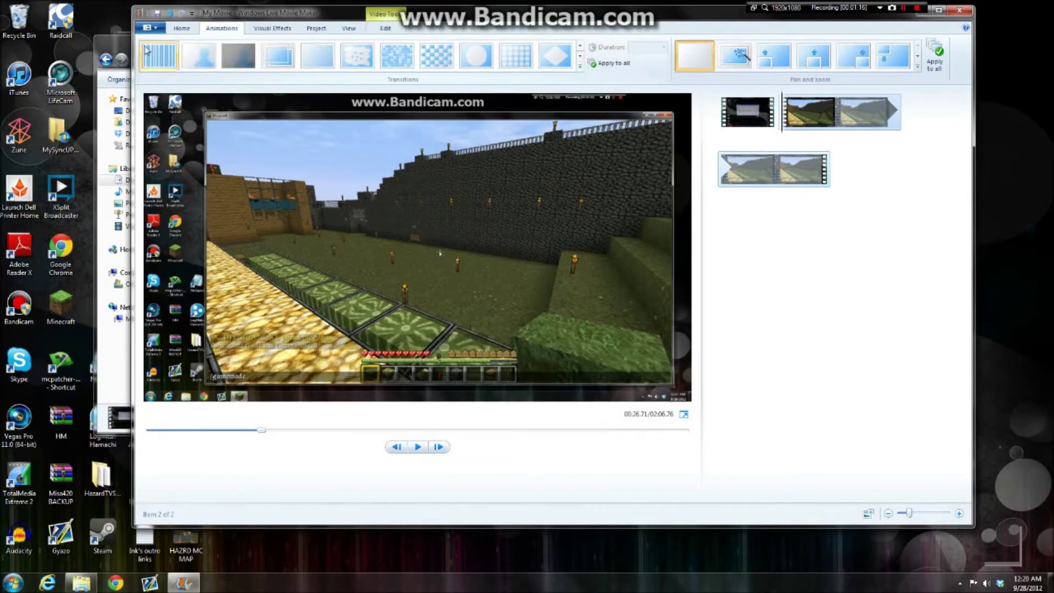
pyautogui.click(199, 56)
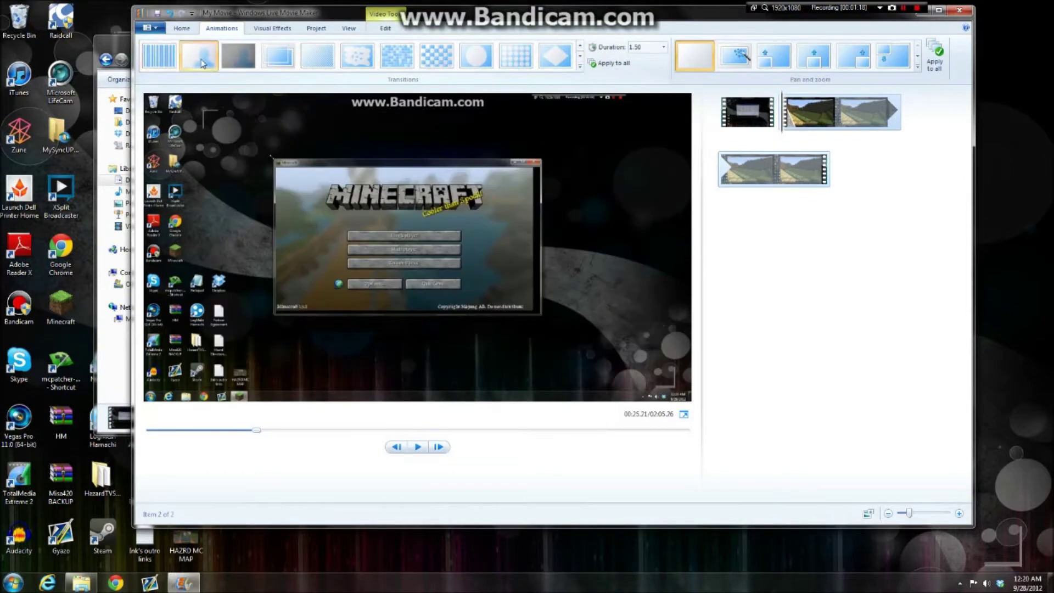
pyautogui.click(418, 446)
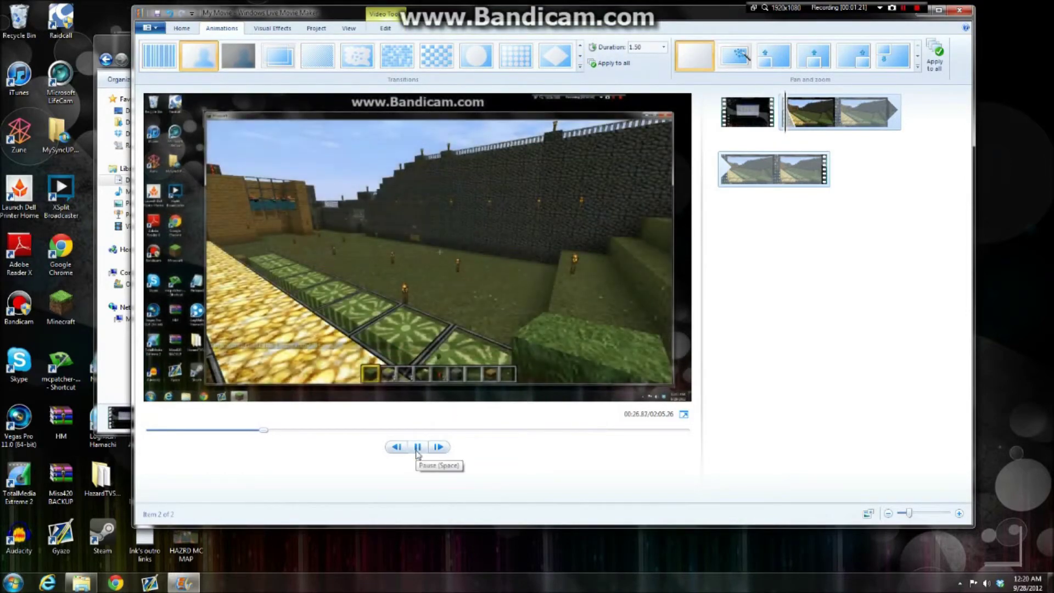
pyautogui.click(418, 448)
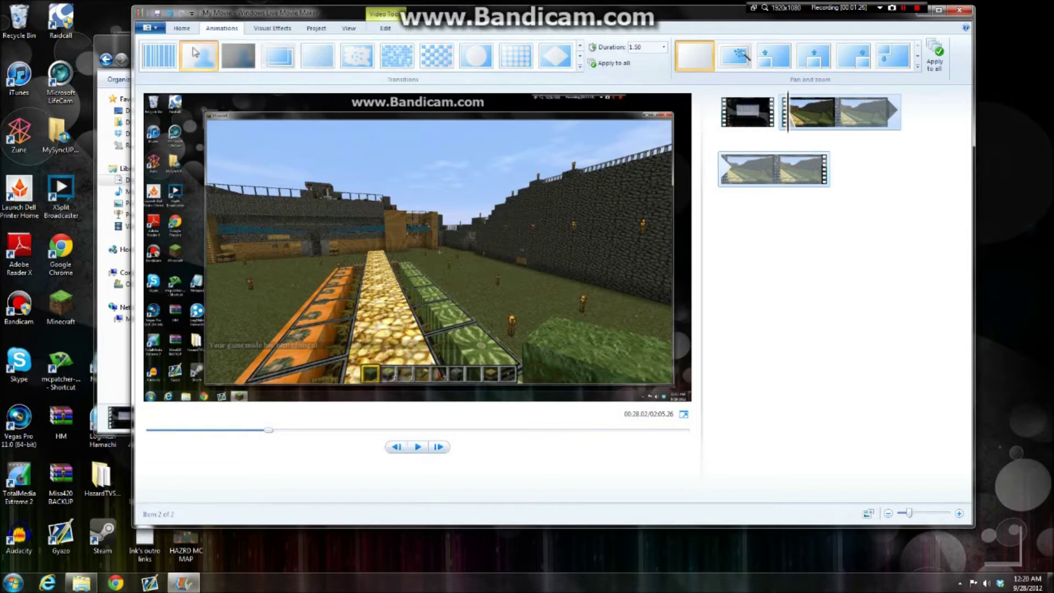
pyautogui.click(149, 28)
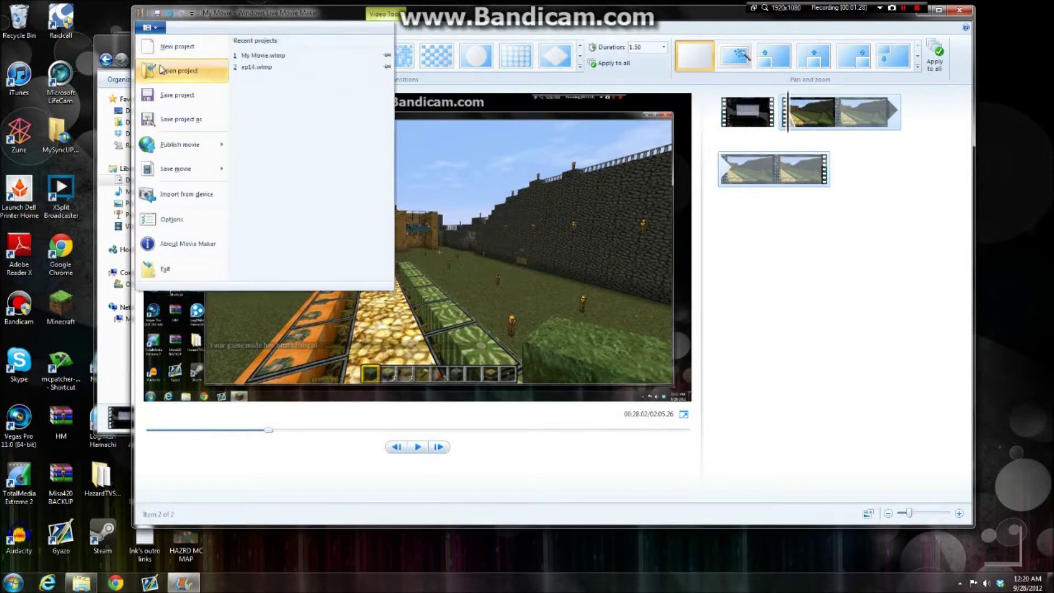
pyautogui.moveTo(178, 169)
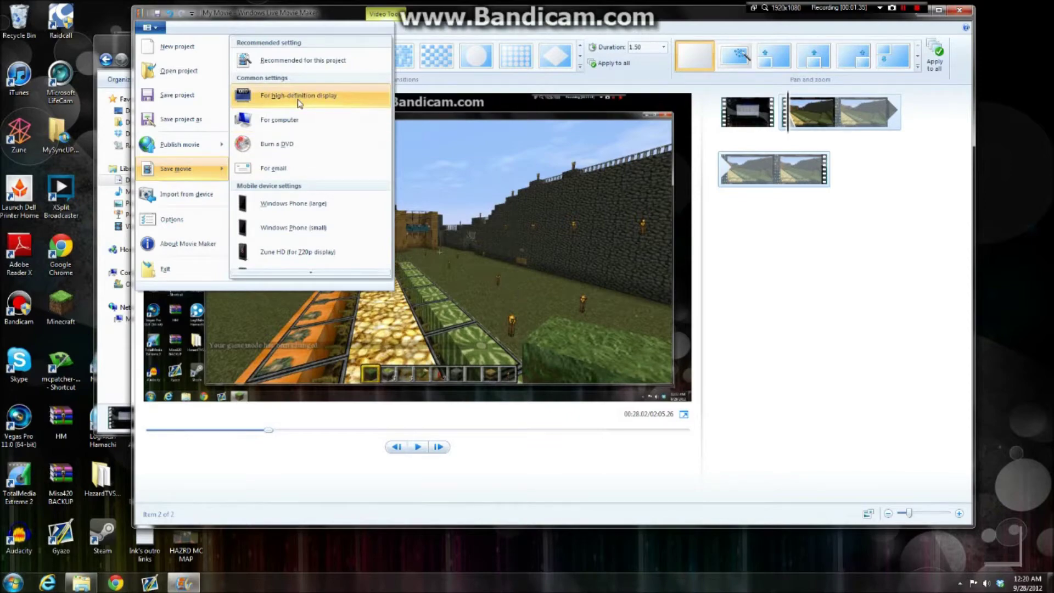
# Step: Save the movie as high-definition 'bullshit clip.wmv', then close Movie Maker without saving the project
pyautogui.click(298, 100)
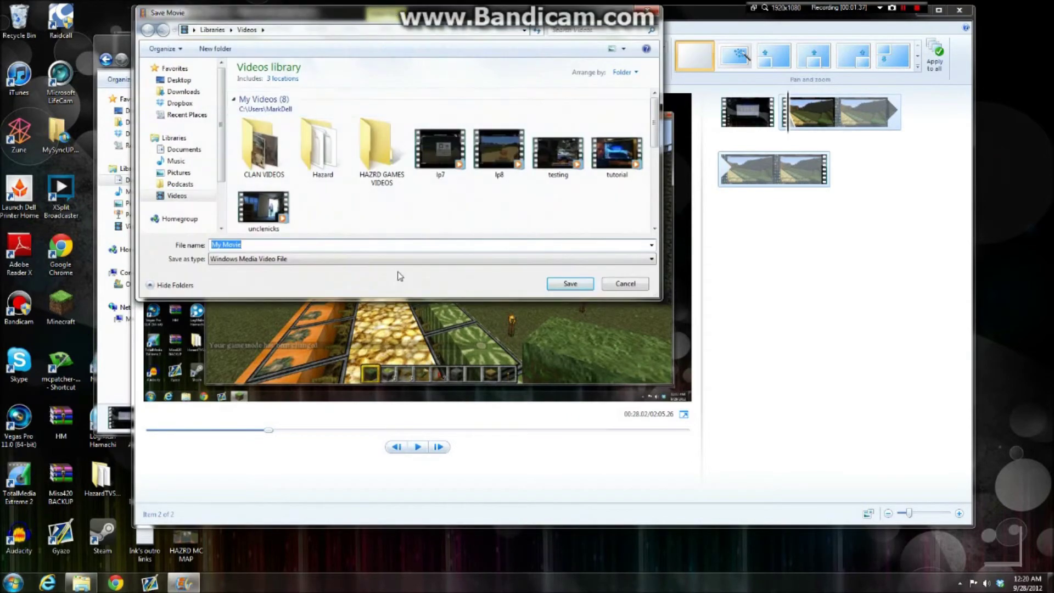
pyautogui.write('bullshit clip')
pyautogui.click(570, 283)
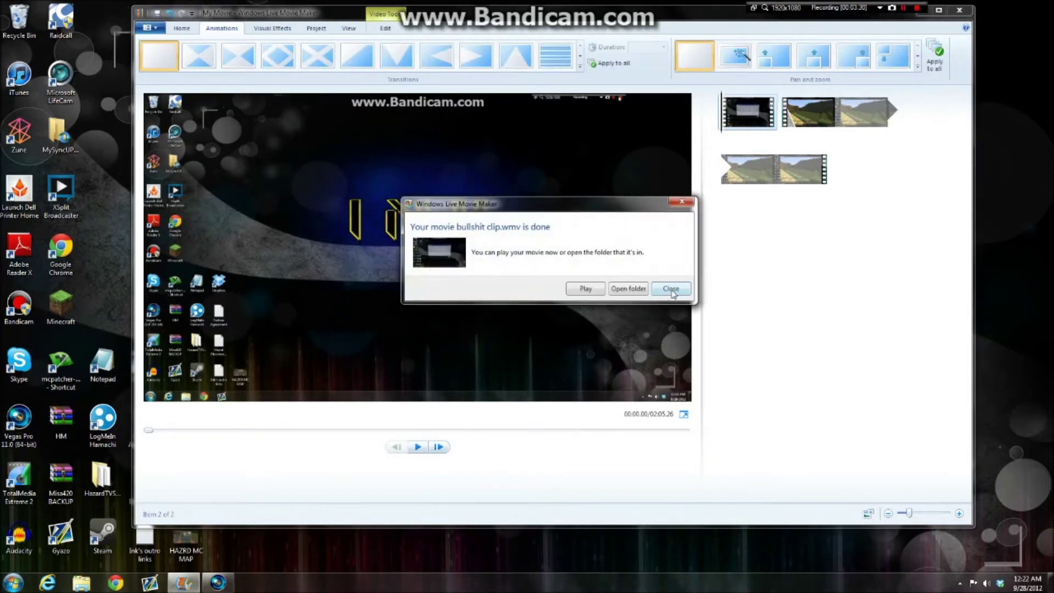
pyautogui.click(671, 289)
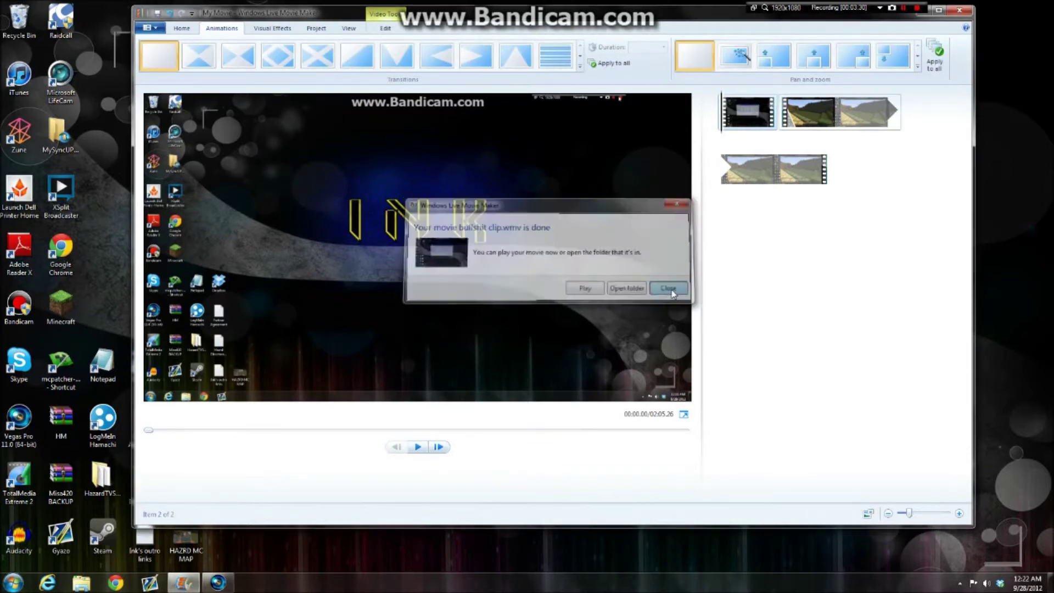
pyautogui.click(960, 12)
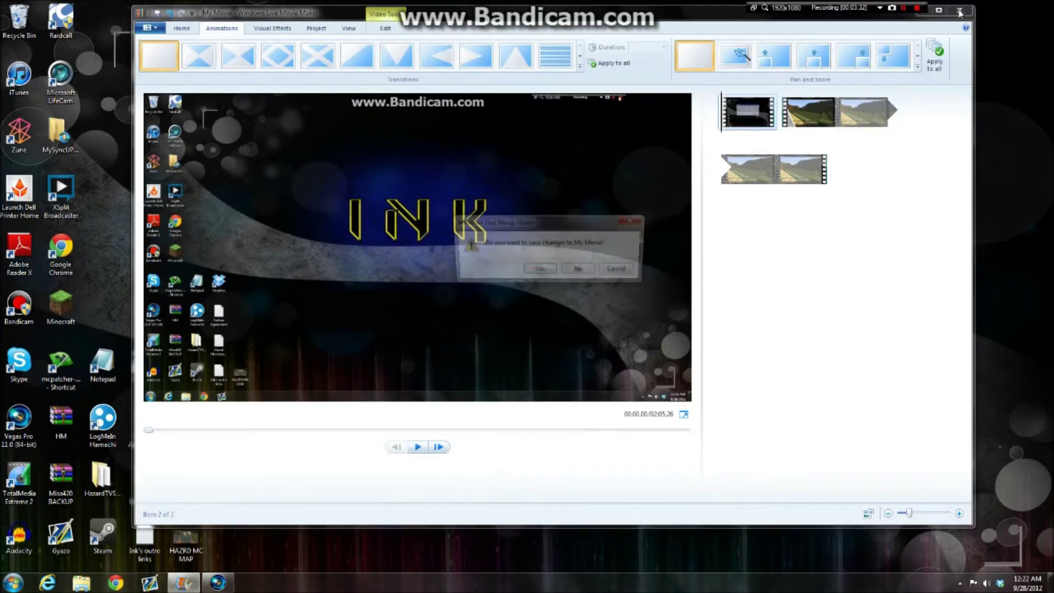
pyautogui.click(582, 271)
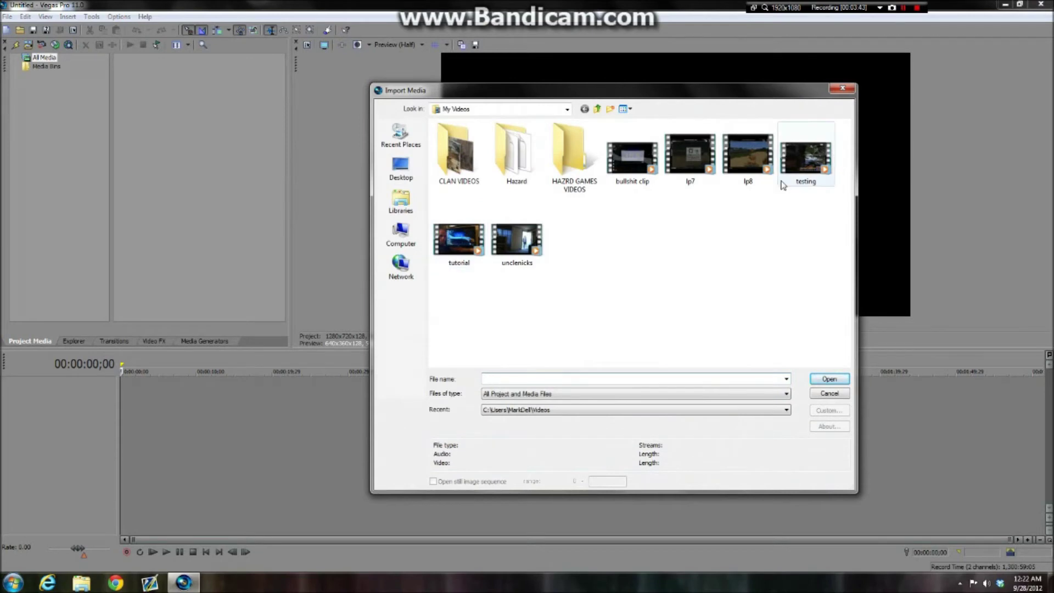
# Step: Import 'bullshit clip' from My Videos into the Vegas project media
pyautogui.click(633, 157)
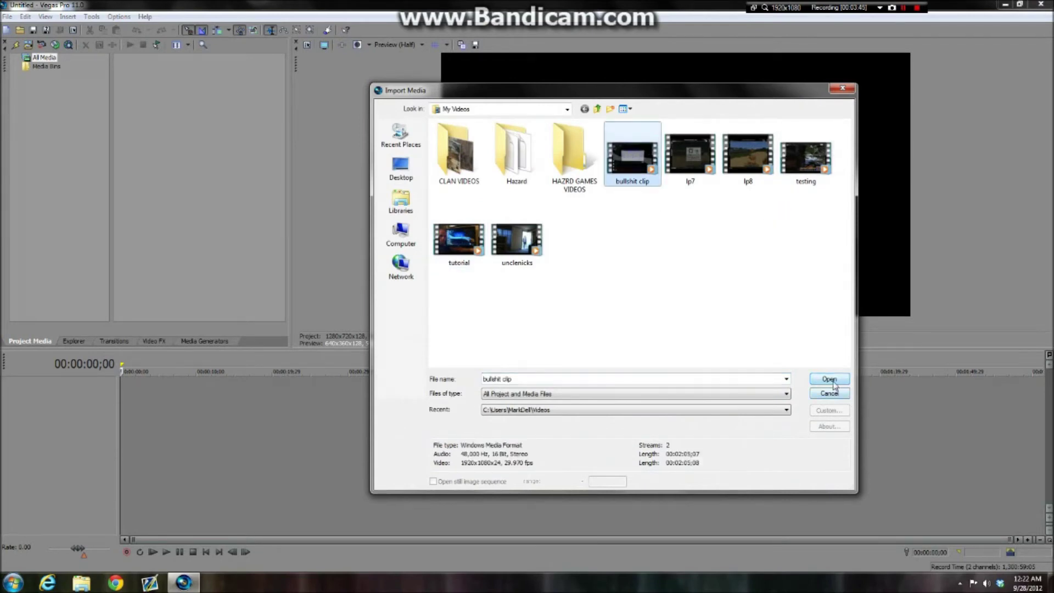
pyautogui.click(829, 380)
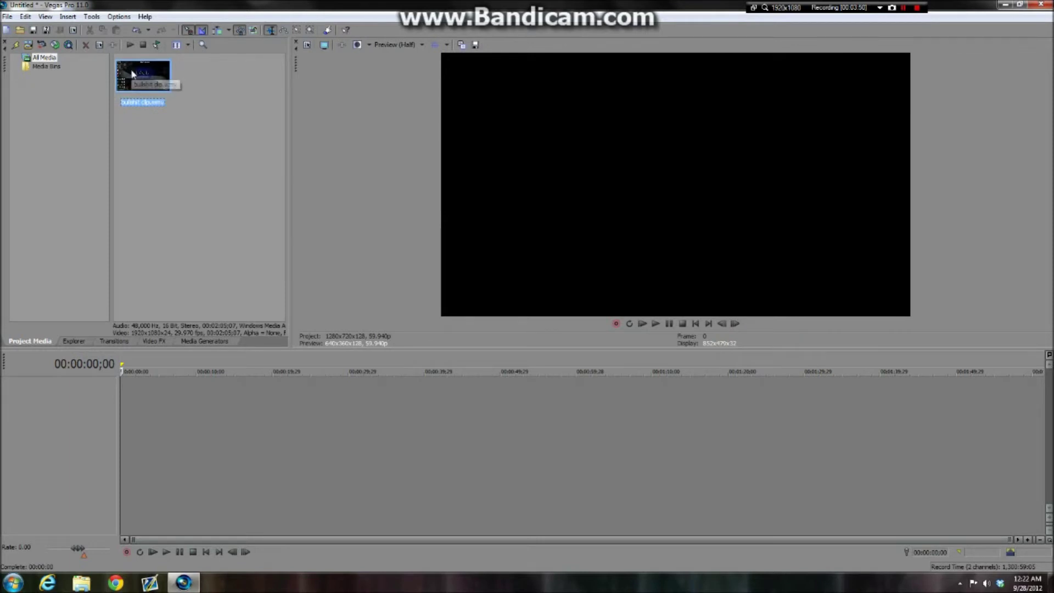
pyautogui.moveTo(137, 75); pyautogui.dragTo(149, 143)
# Step: Place the clip at the timeline start and preview it from about 31 seconds
pyautogui.moveTo(162, 404); pyautogui.dragTo(120, 408)
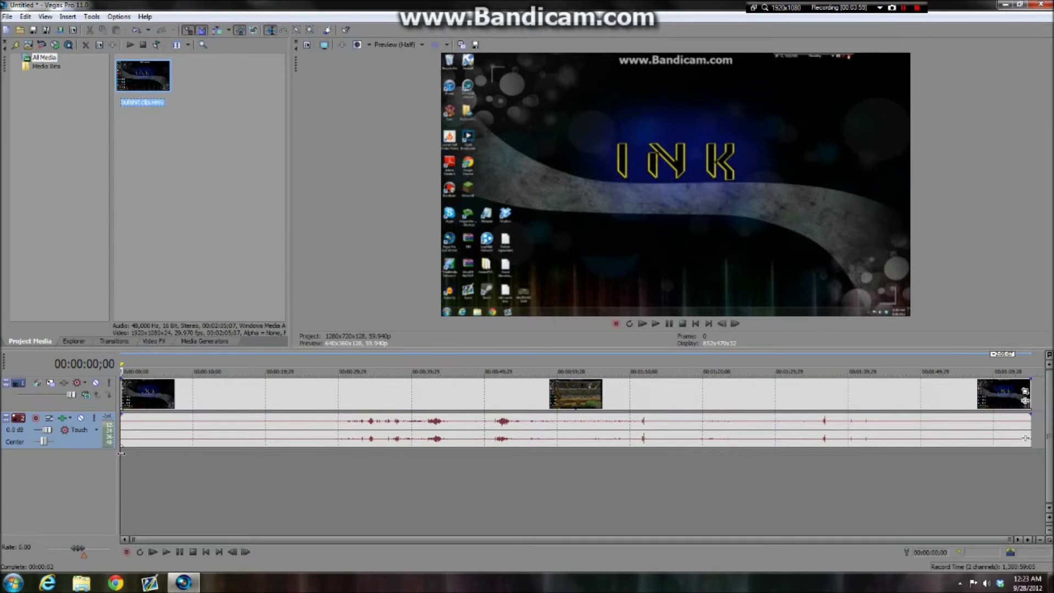
pyautogui.click(352, 387)
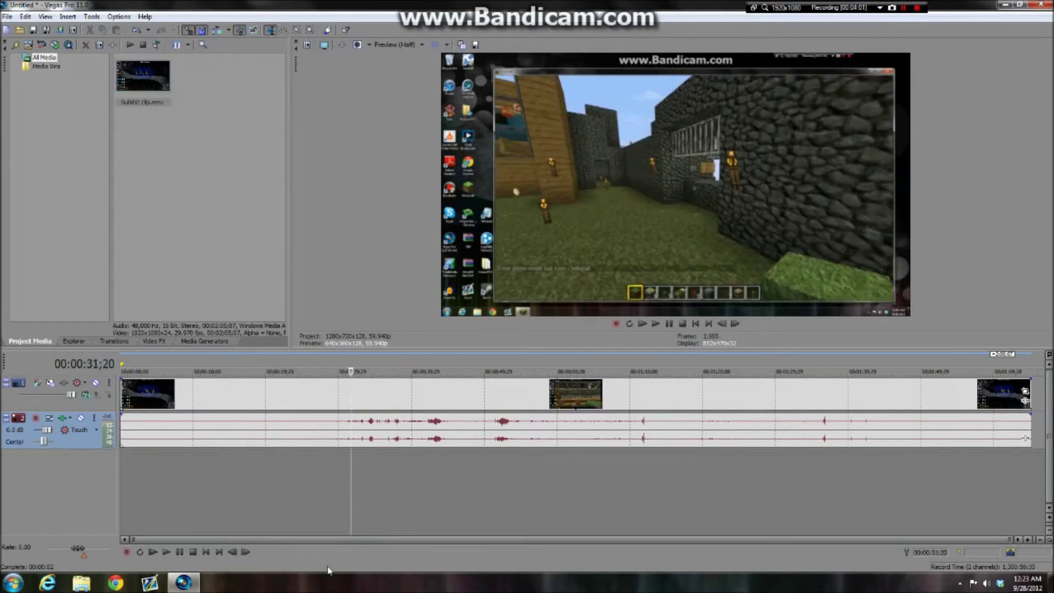
pyautogui.click(164, 552)
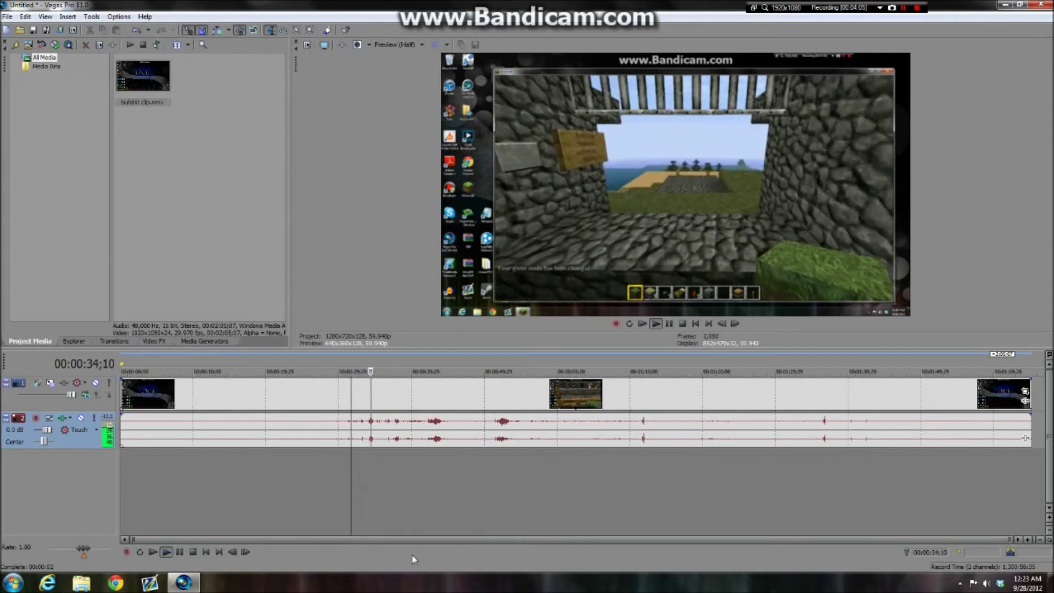
pyautogui.press('space')
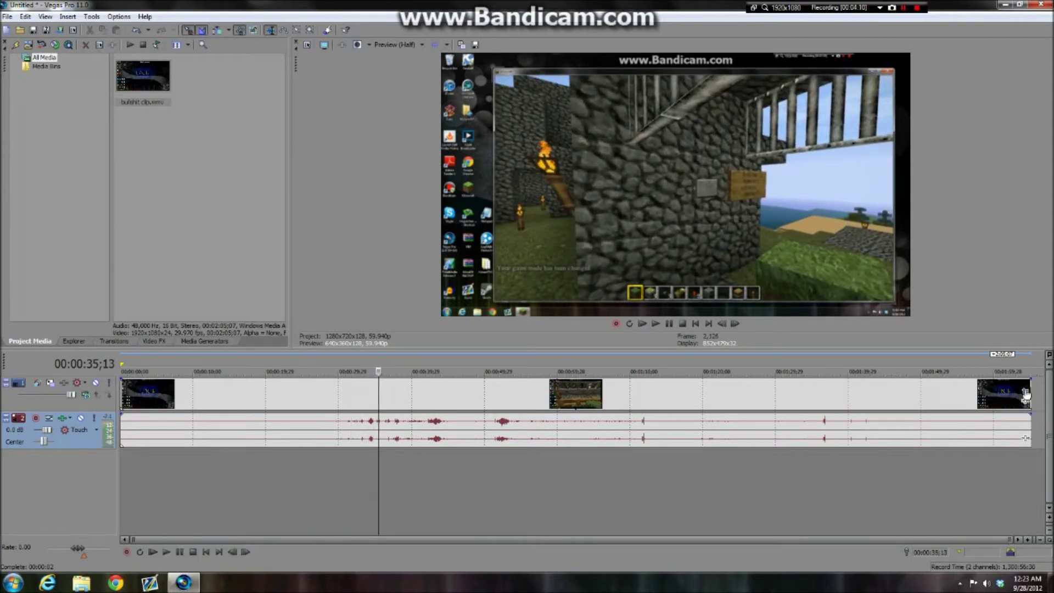
pyautogui.click(1026, 396)
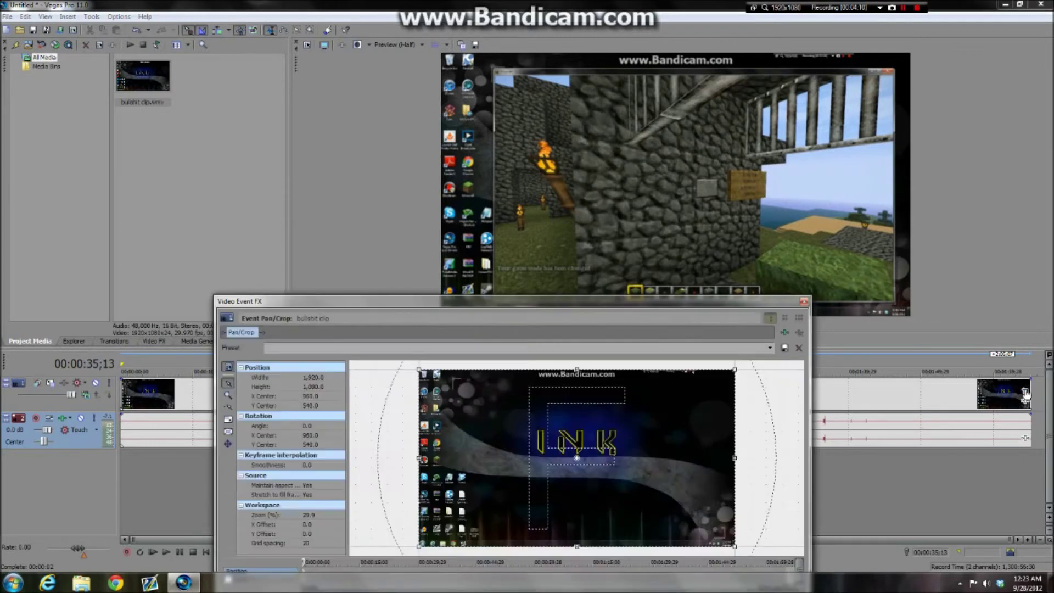
# Step: Apply the minecraft Pan/Crop preset and enlarge the crop area upward and toward the bottom right
pyautogui.click(771, 349)
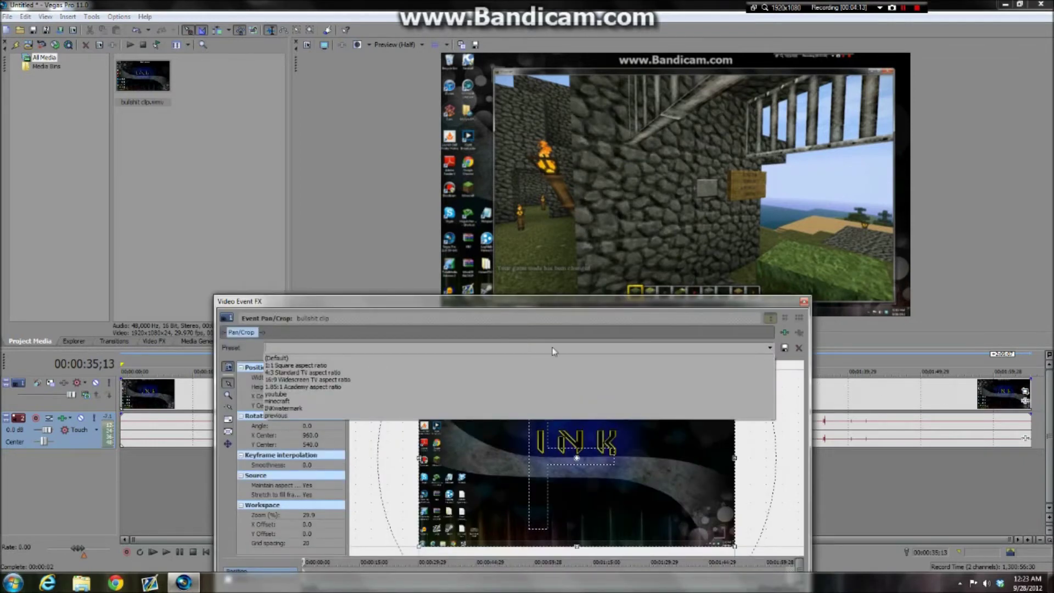
pyautogui.click(278, 407)
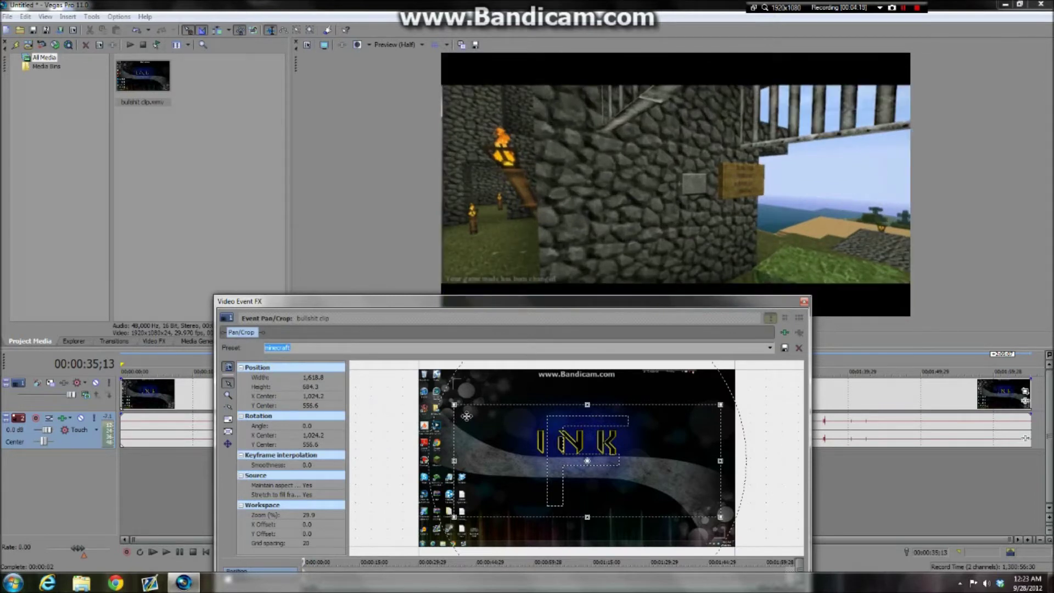
pyautogui.moveTo(456, 405); pyautogui.dragTo(456, 383)
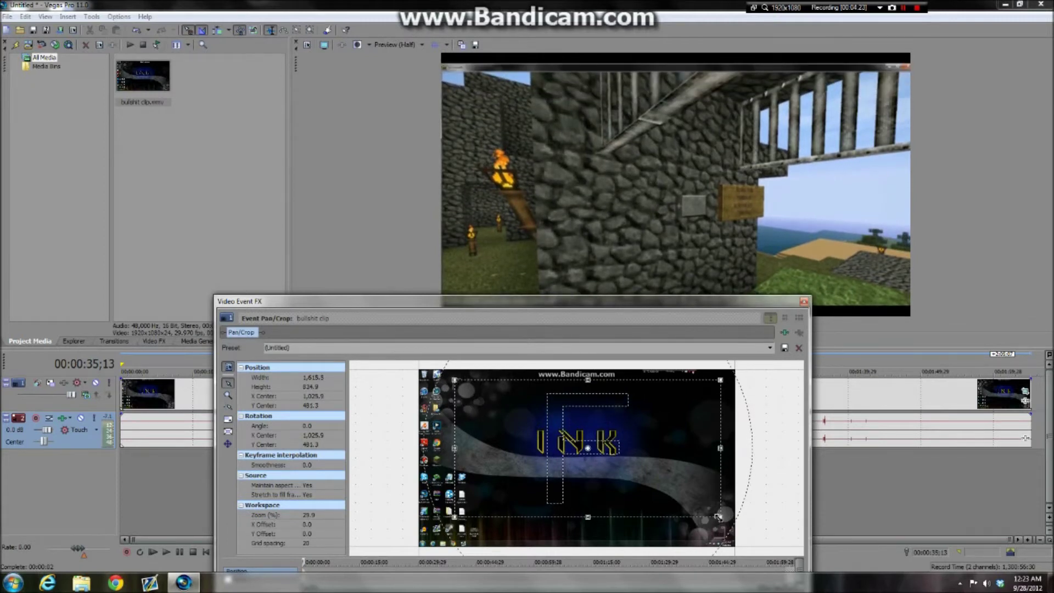
pyautogui.moveTo(718, 517); pyautogui.dragTo(722, 535)
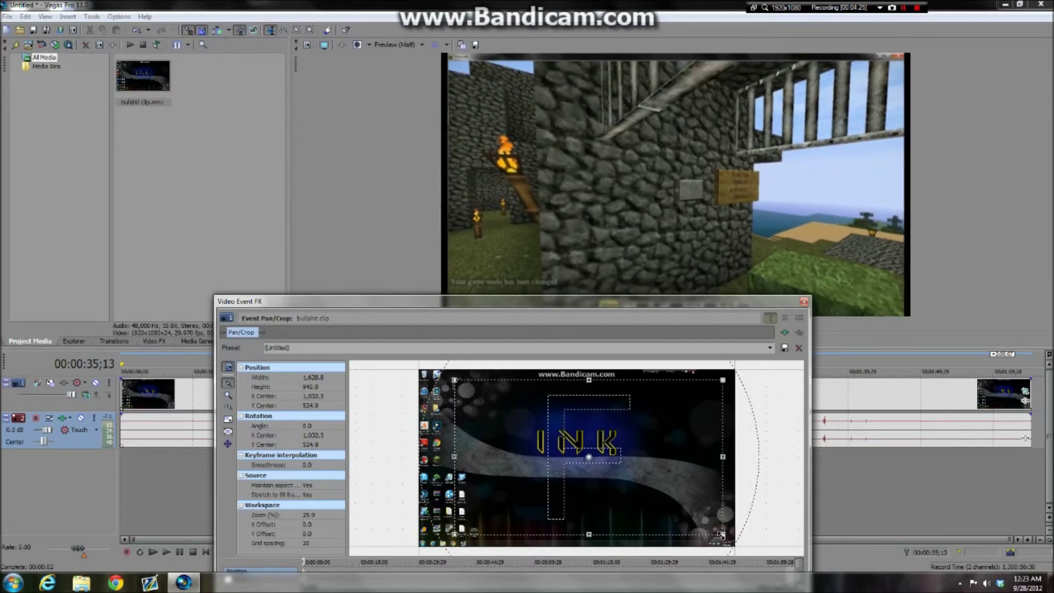
pyautogui.click(188, 403)
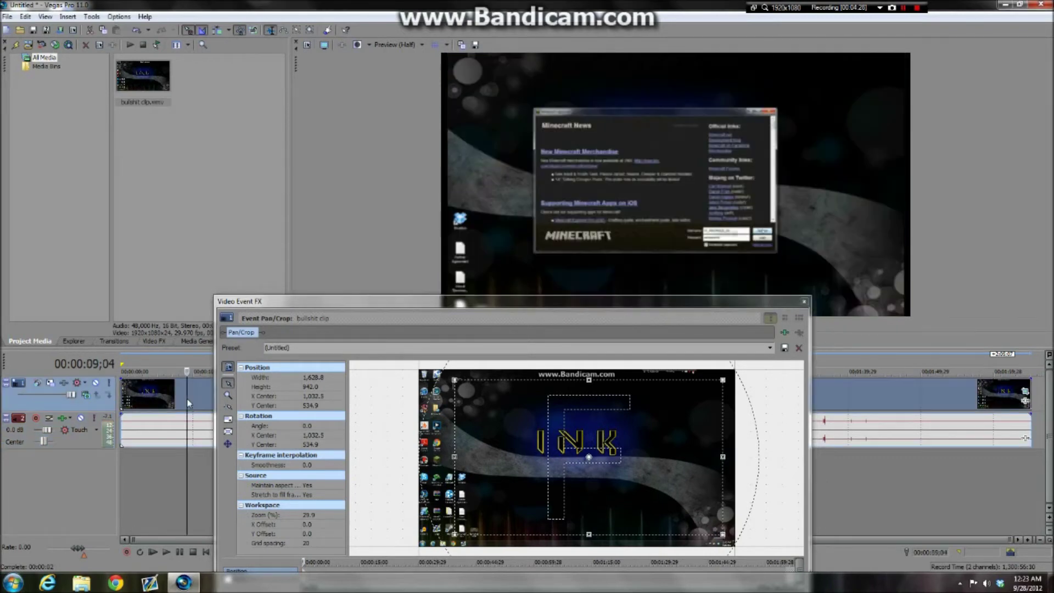
pyautogui.click(836, 401)
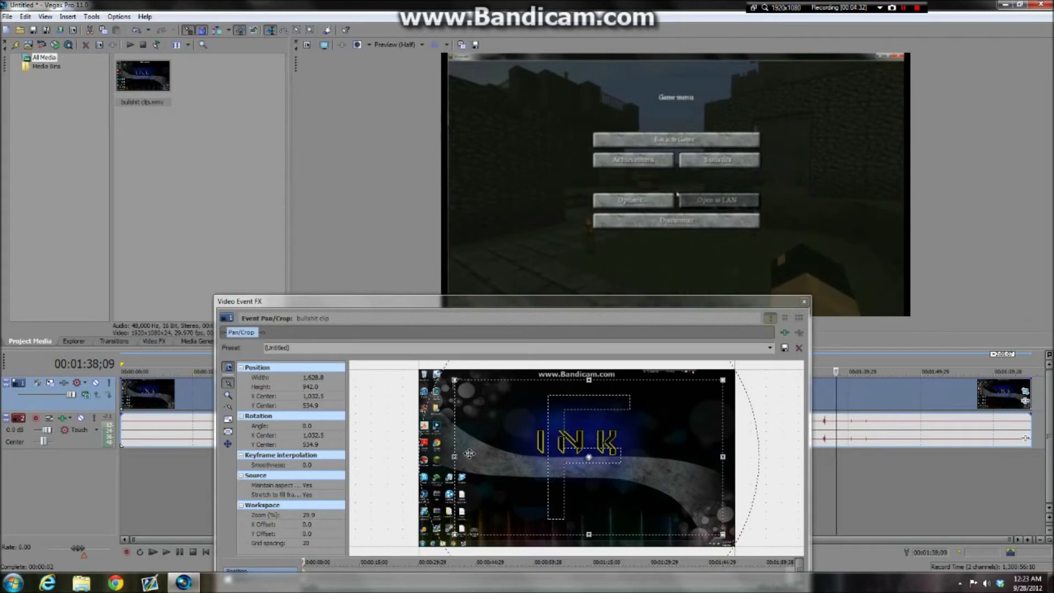
# Step: Fine-tune the crop rectangle to about 1625 by 912 and close Pan/Crop
pyautogui.moveTo(451, 458); pyautogui.dragTo(454, 458)
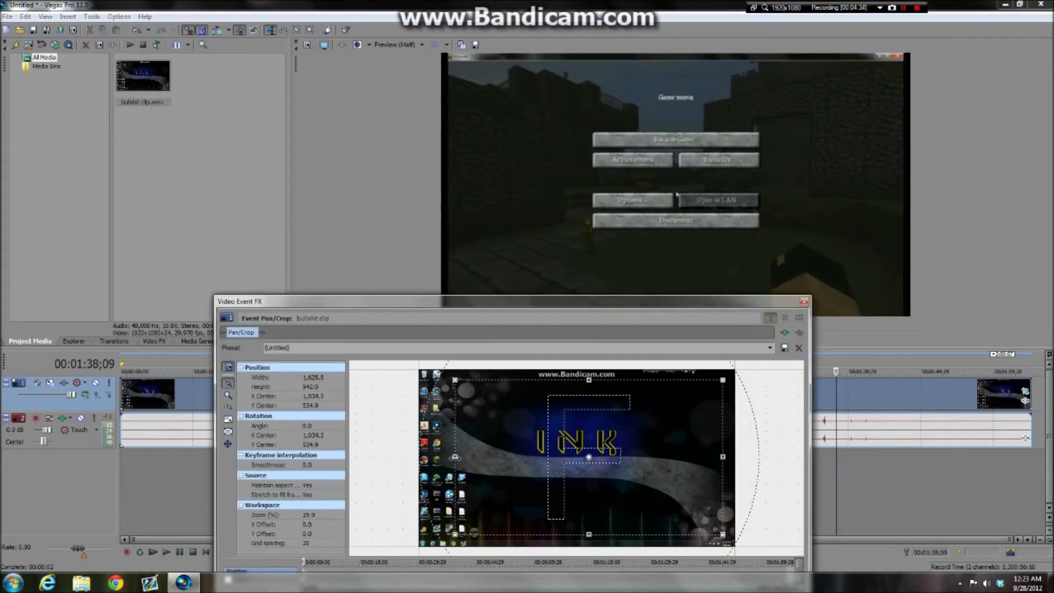
pyautogui.moveTo(456, 380); pyautogui.dragTo(456, 385)
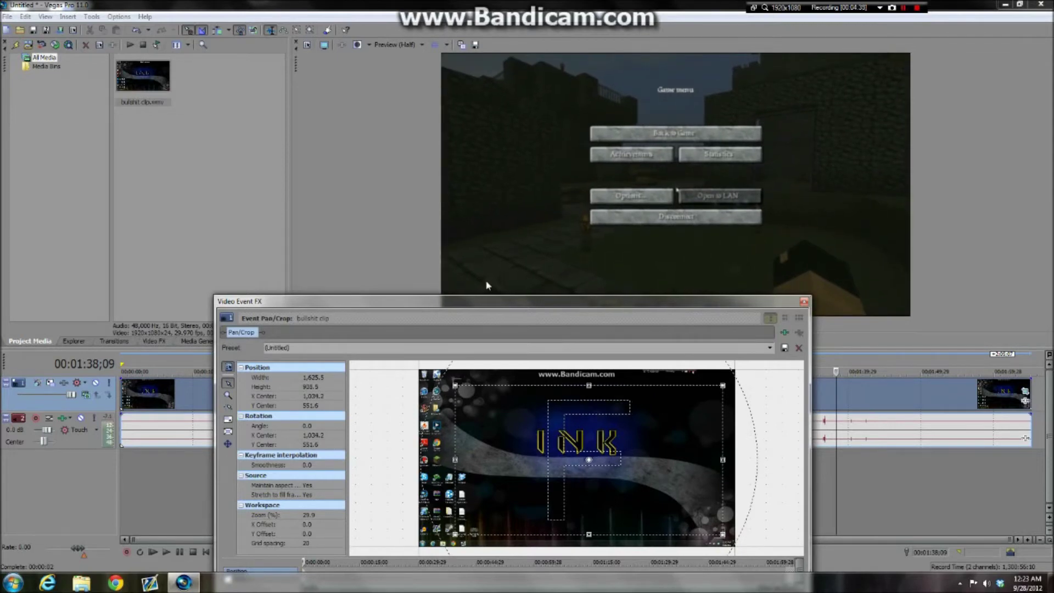
pyautogui.moveTo(486, 297); pyautogui.dragTo(483, 323)
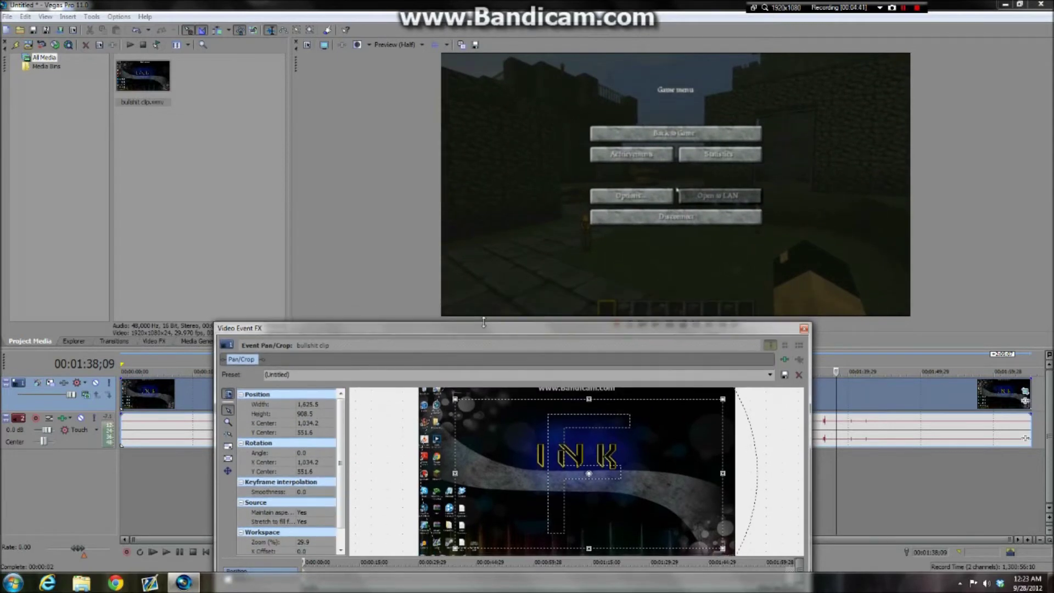
pyautogui.moveTo(588, 547); pyautogui.dragTo(588, 546)
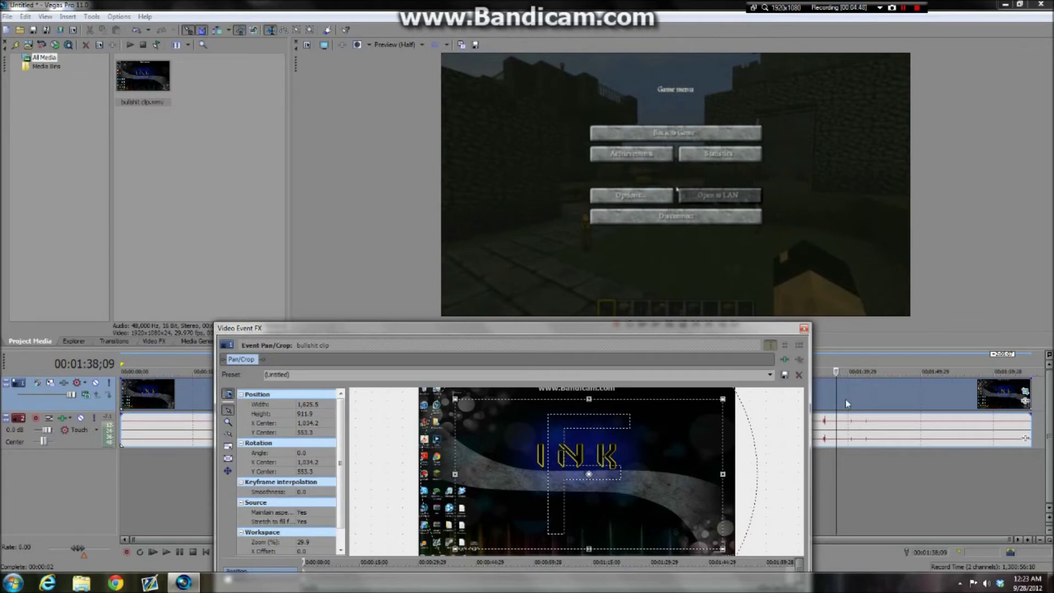
pyautogui.click(805, 331)
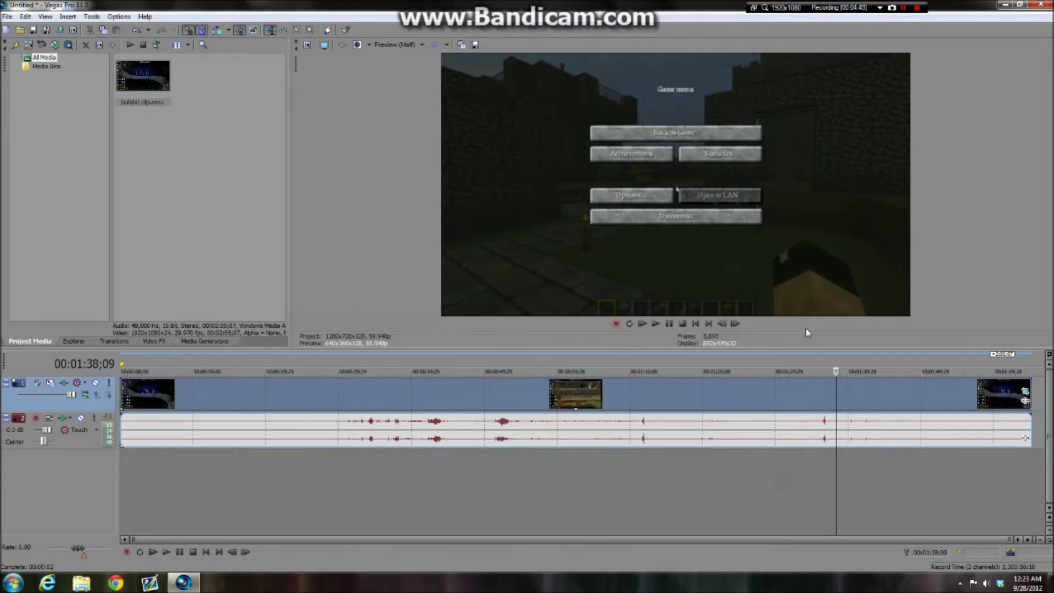
# Step: Add Sony Sharpen to the clip with its Amount raised to about 0.084
pyautogui.click(787, 398)
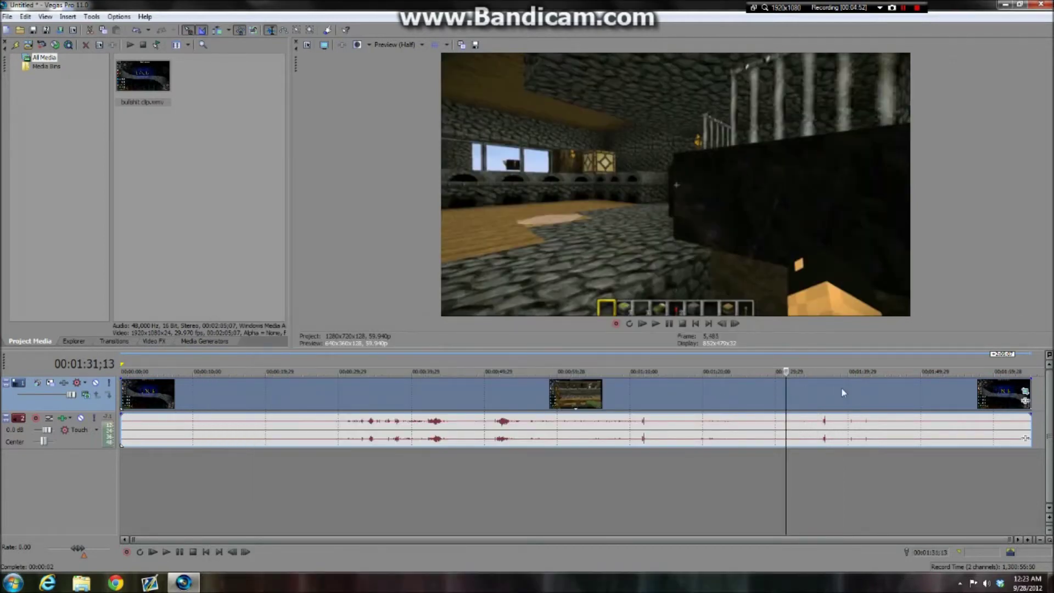
pyautogui.click(1027, 404)
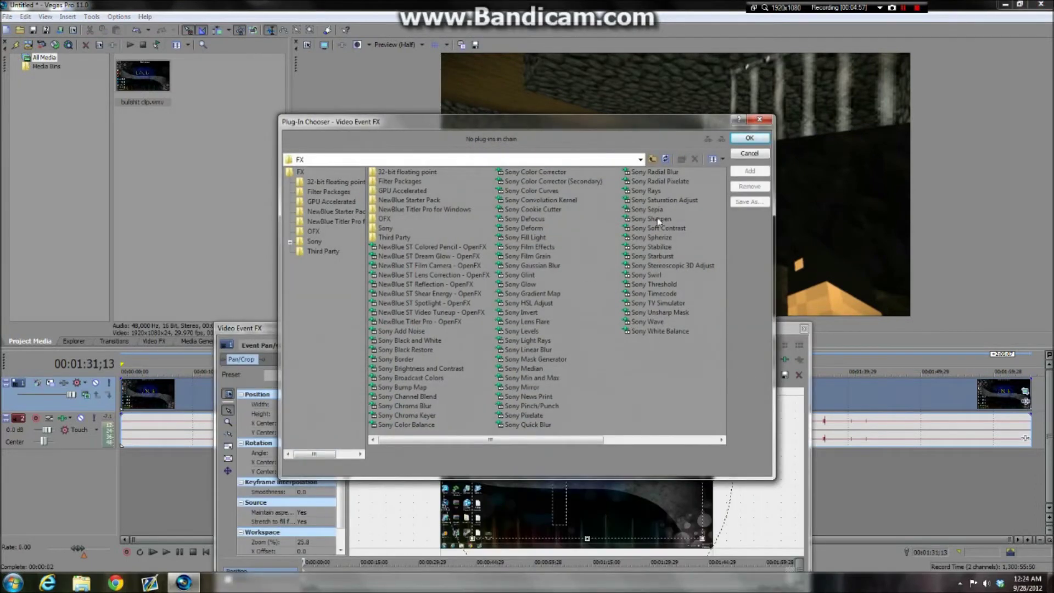
pyautogui.click(655, 219)
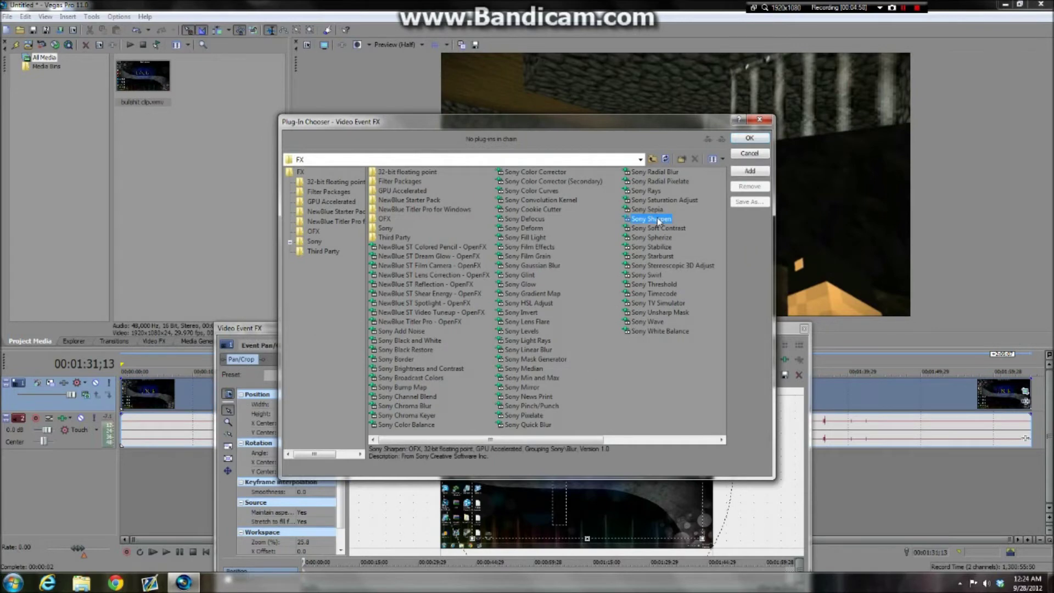
pyautogui.click(753, 171)
pyautogui.click(749, 139)
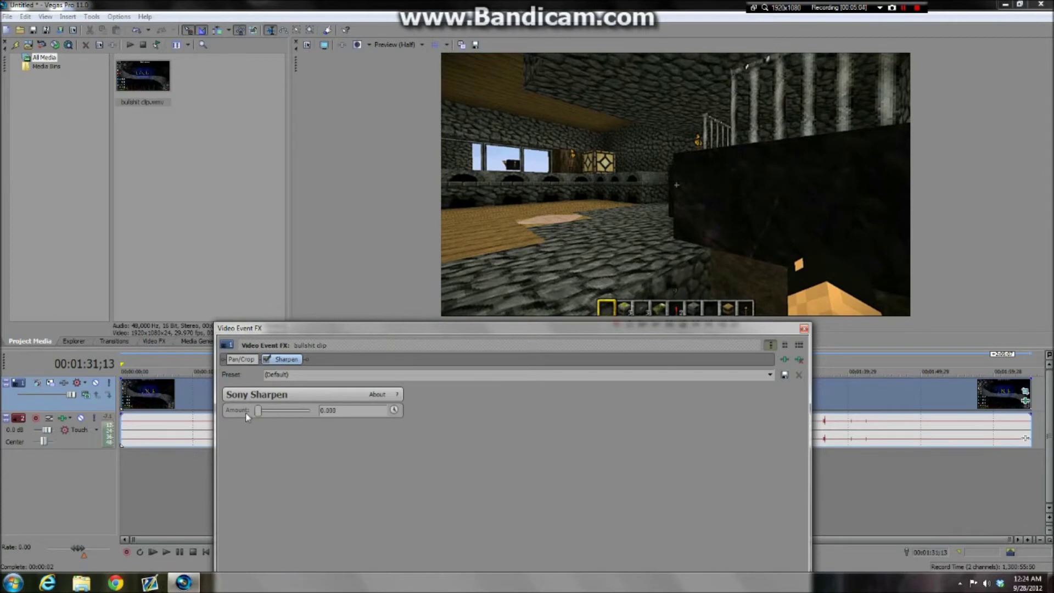
pyautogui.click(268, 361)
pyautogui.moveTo(256, 410)
pyautogui.mouseDown()
pyautogui.moveTo(312, 410)
pyautogui.moveTo(248, 410)
pyautogui.mouseUp()
pyautogui.click(805, 329)
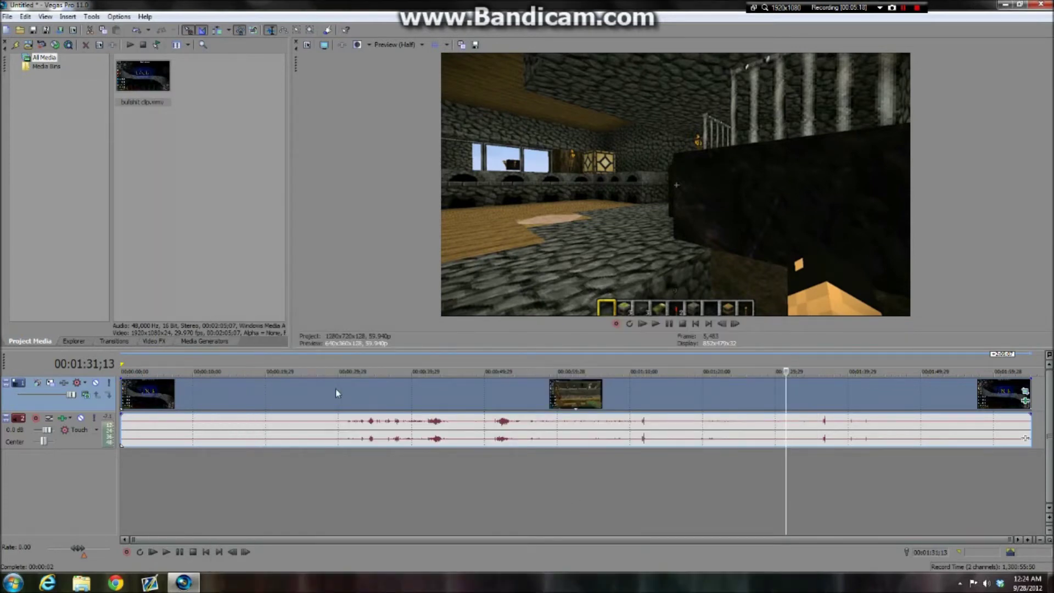
pyautogui.rightClick(381, 389)
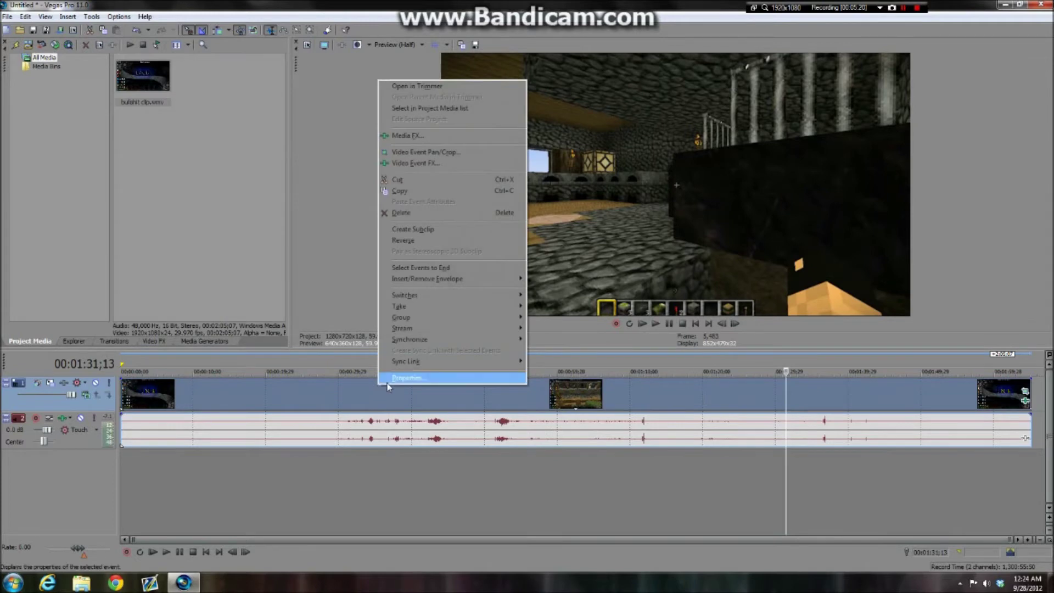
pyautogui.click(412, 384)
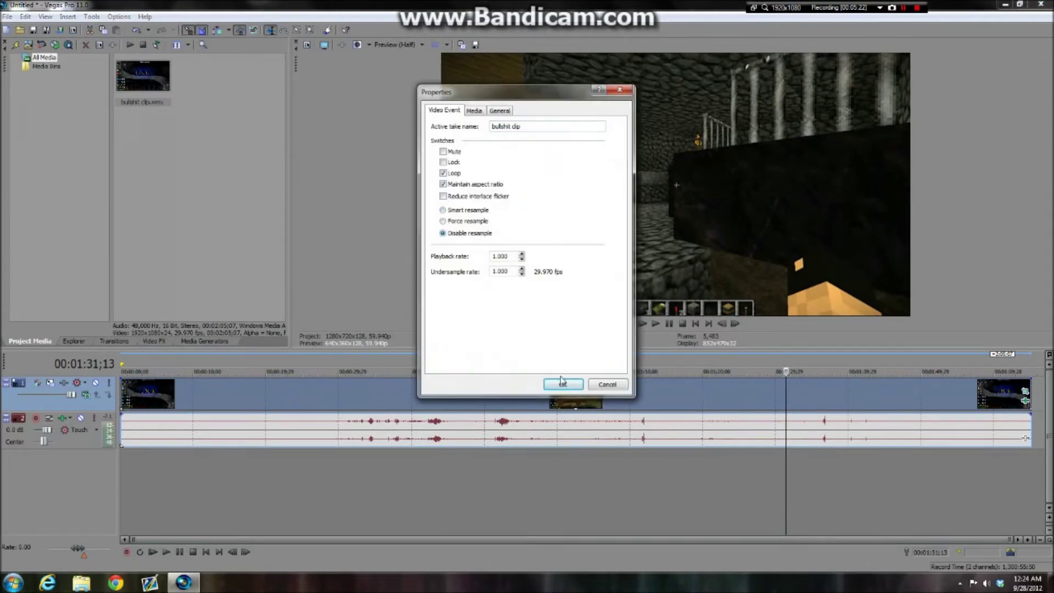
pyautogui.click(562, 384)
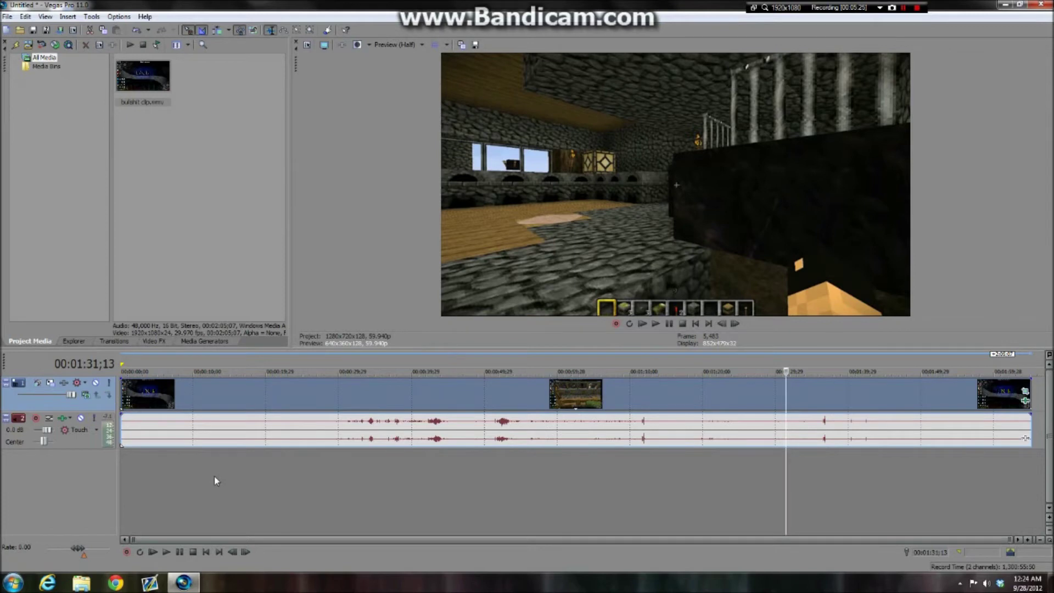
# Step: Play the clip from the start to about 18 seconds, then rewind to the beginning
pyautogui.click(206, 552)
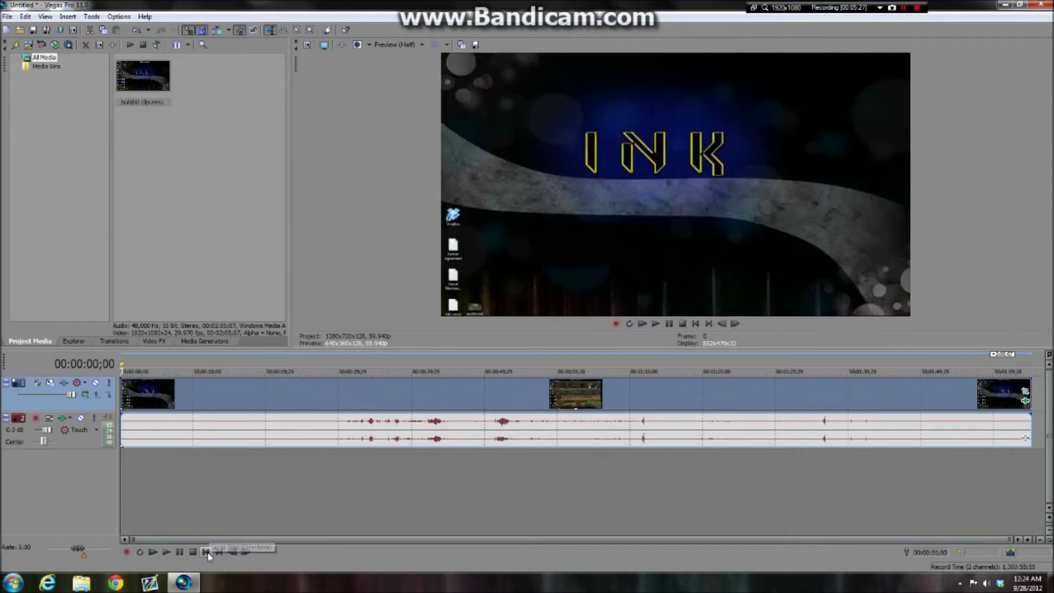
pyautogui.click(165, 552)
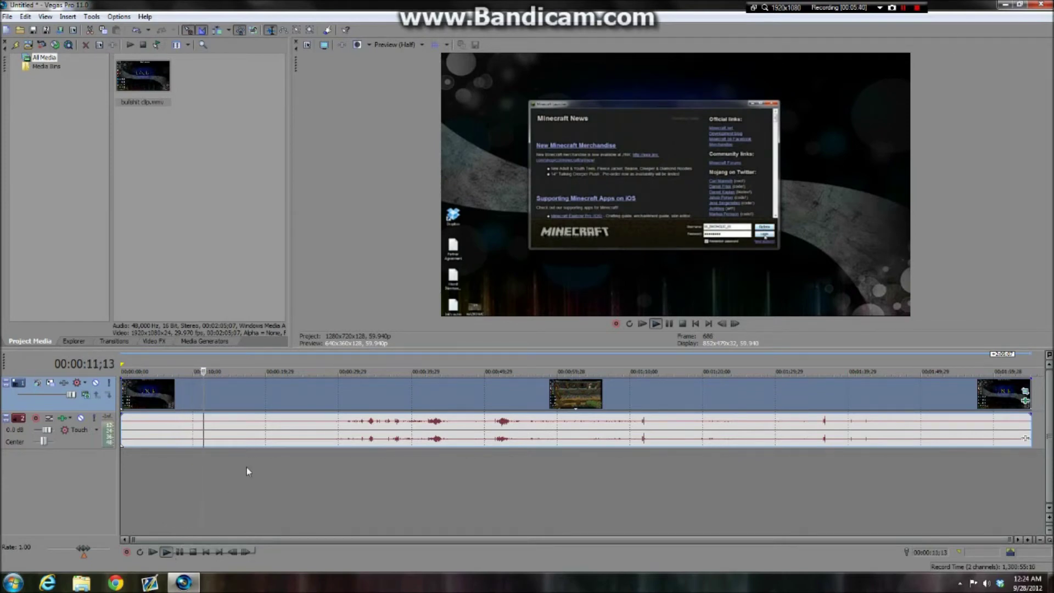
pyautogui.click(179, 552)
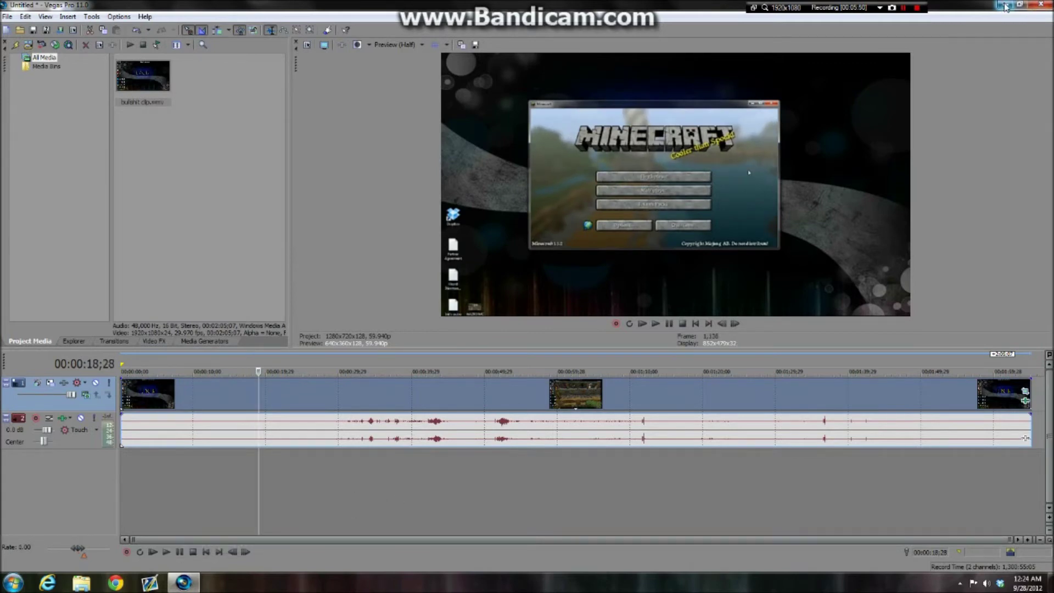
pyautogui.click(207, 552)
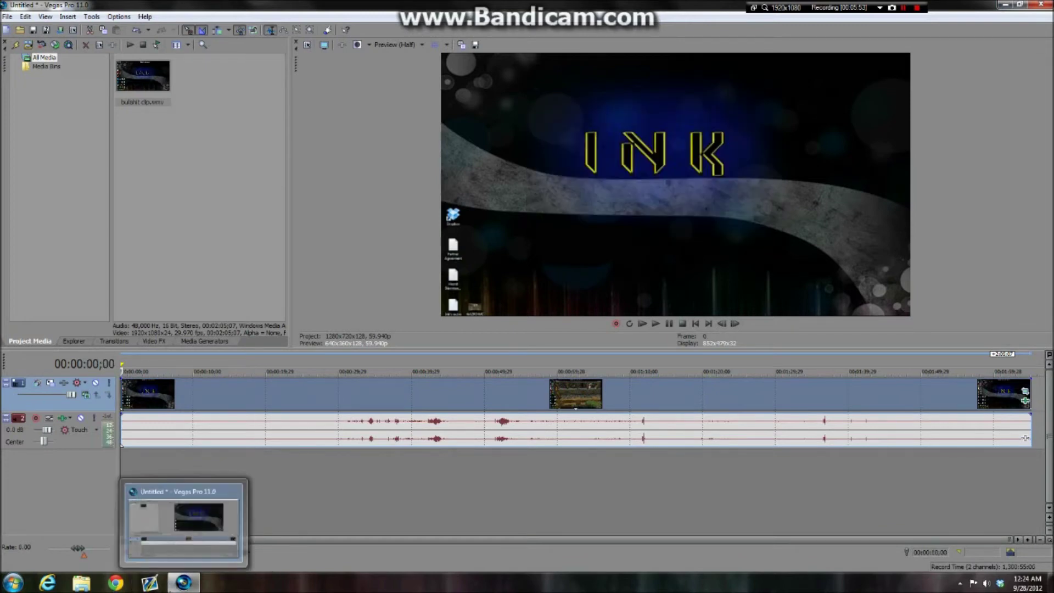
# Step: Launch Audacity, record microphone commentary on a new stereo track, and return to Vegas
pyautogui.click(13, 583)
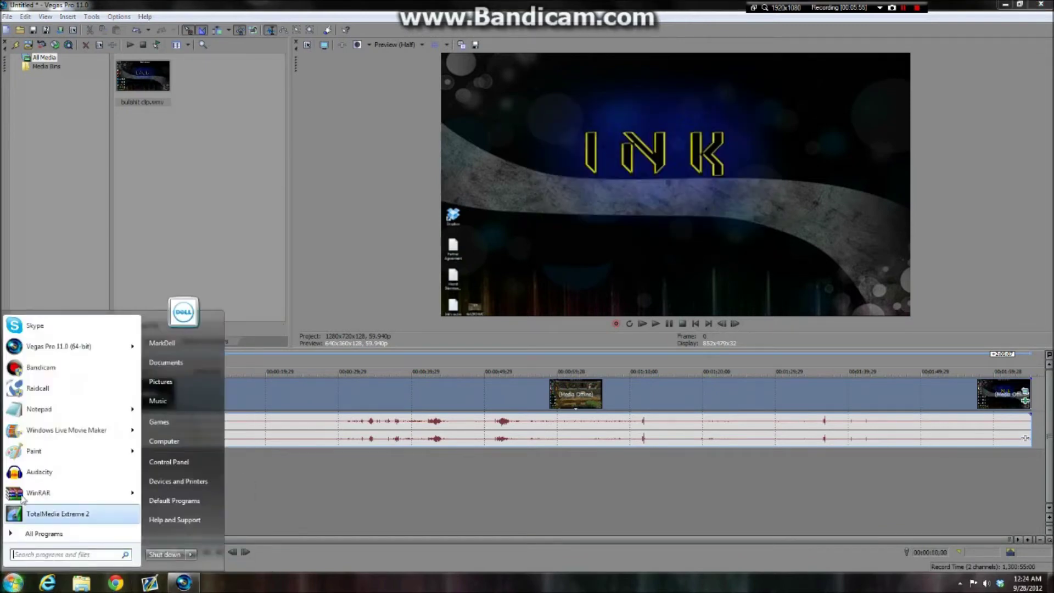
pyautogui.press('Escape')
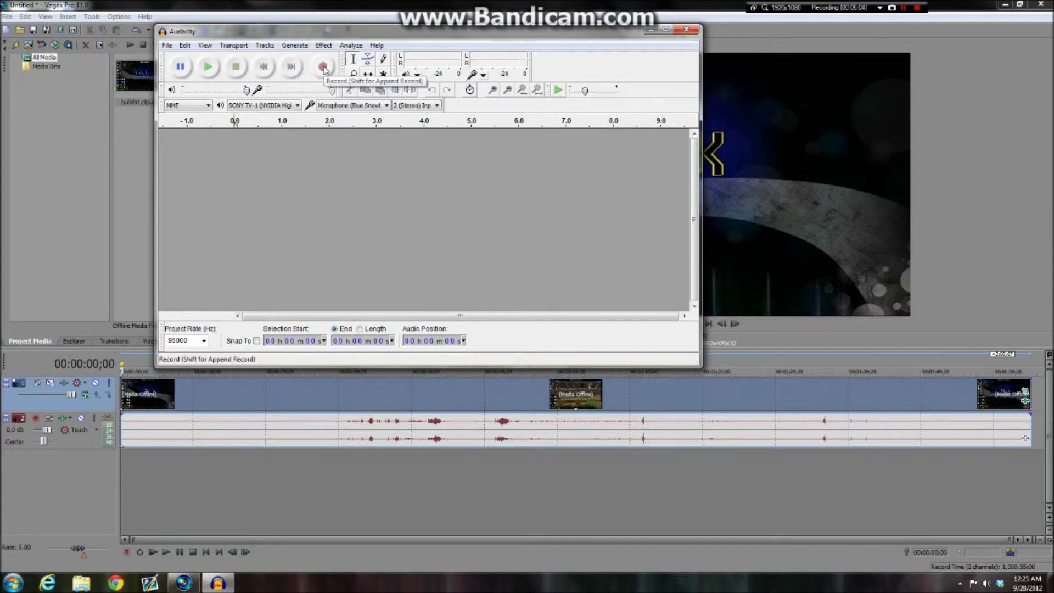
pyautogui.click(324, 67)
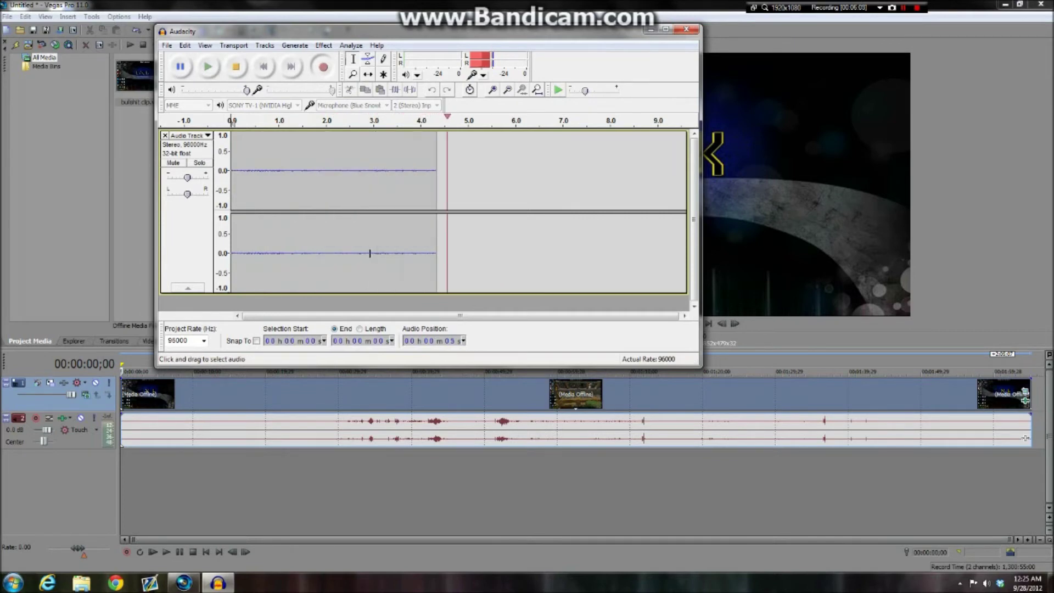
pyautogui.click(261, 500)
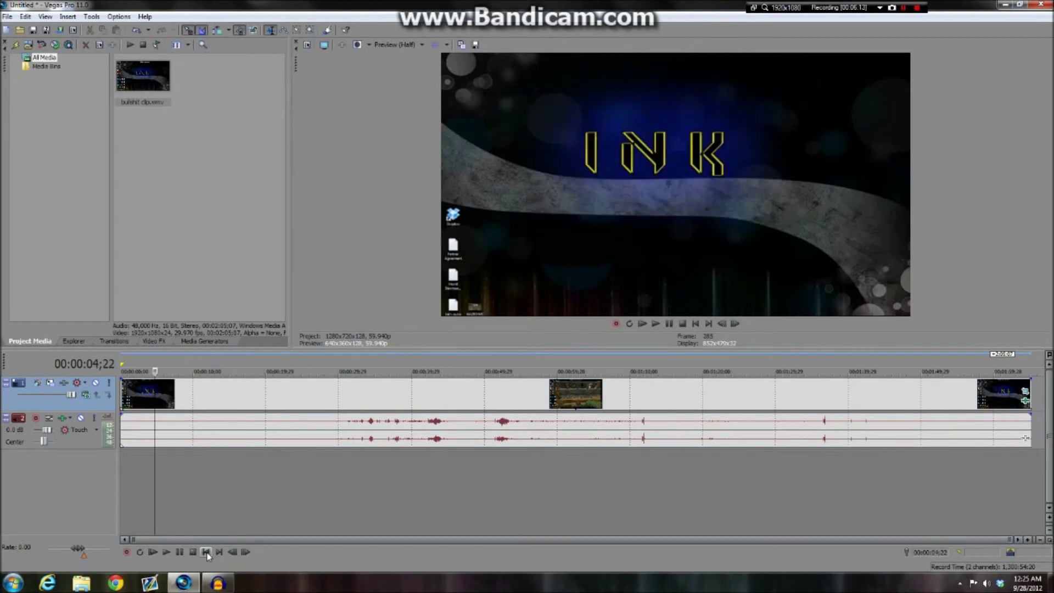
# Step: Play the Vegas clip from the project start while narrating, then bring Audacity forward
pyautogui.hotkey('ctrl', 'Home')
pyautogui.click(170, 553)
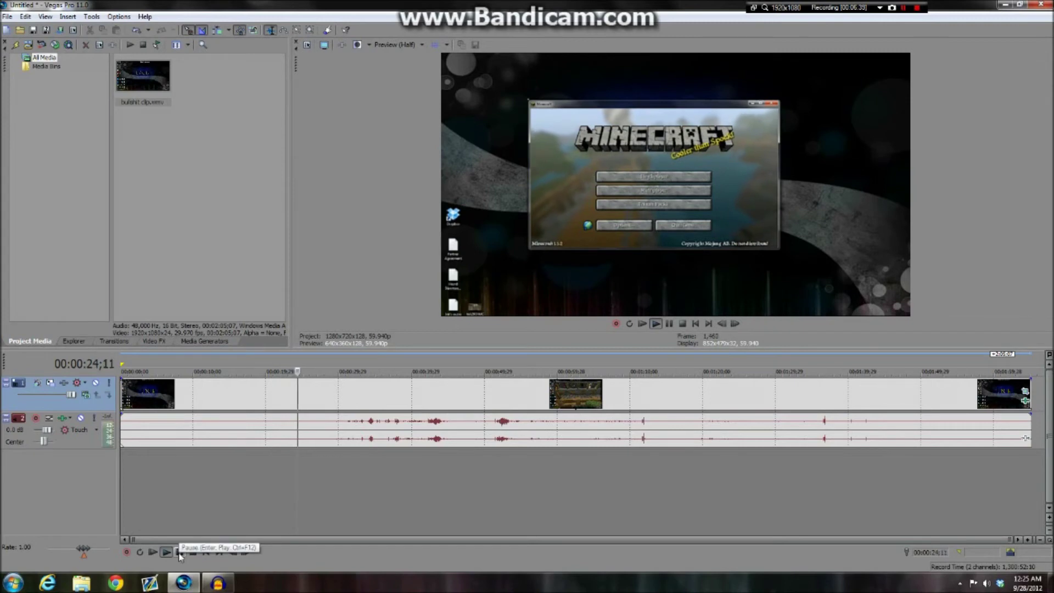
pyautogui.click(217, 583)
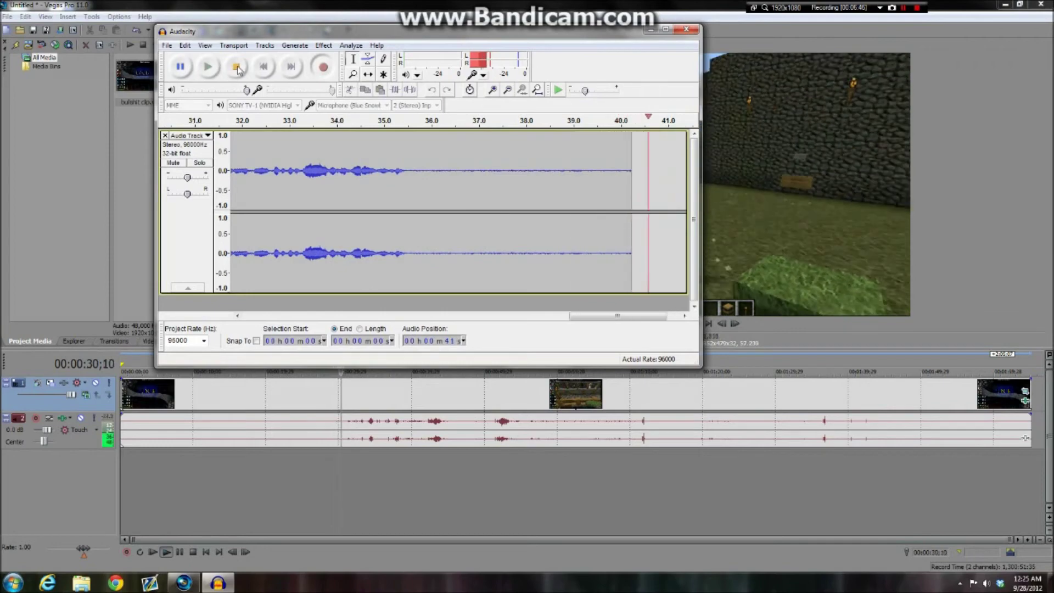
# Step: Stop Vegas playback and the Audacity recording, zoom out, and select the silent opening seconds
pyautogui.click(238, 68)
pyautogui.click(183, 553)
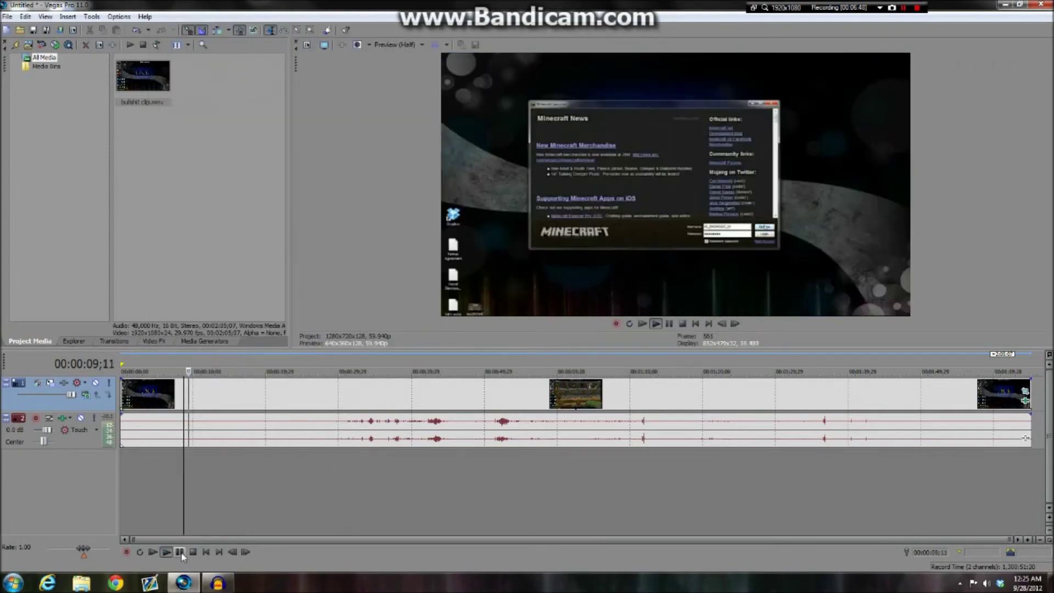
pyautogui.click(193, 552)
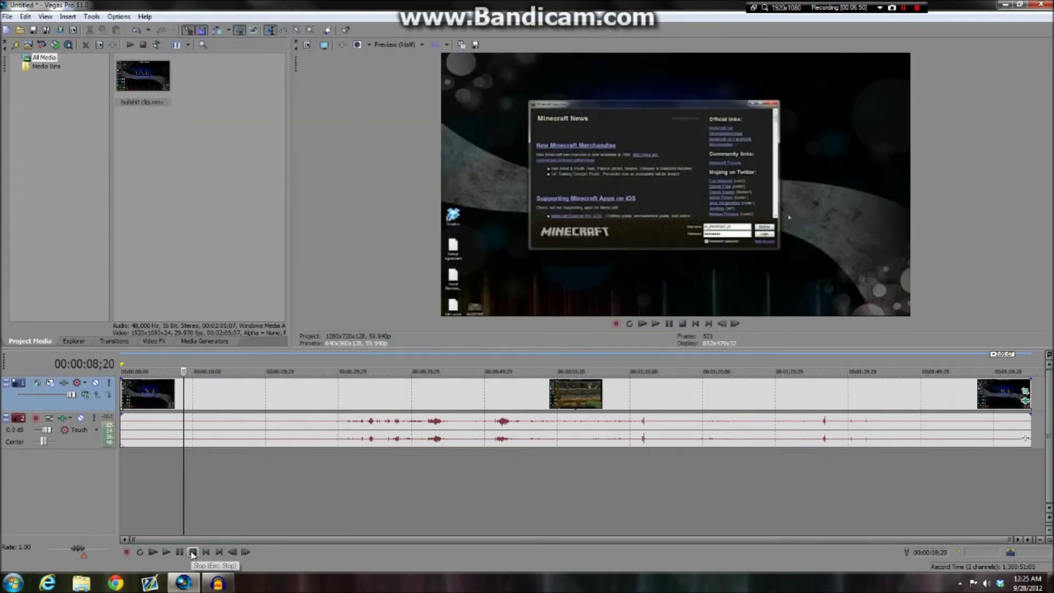
pyautogui.click(216, 584)
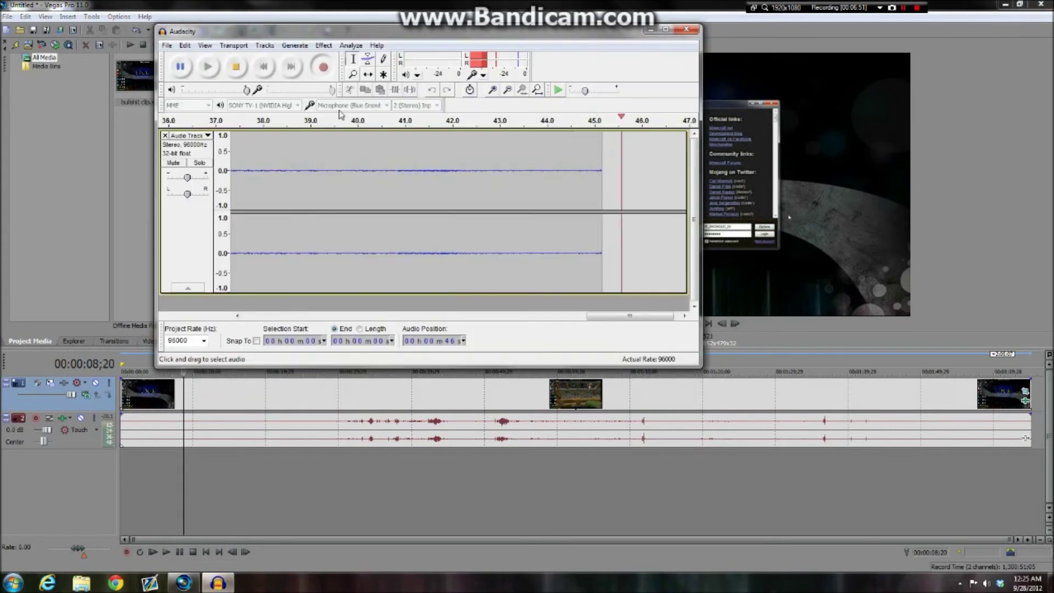
pyautogui.click(239, 68)
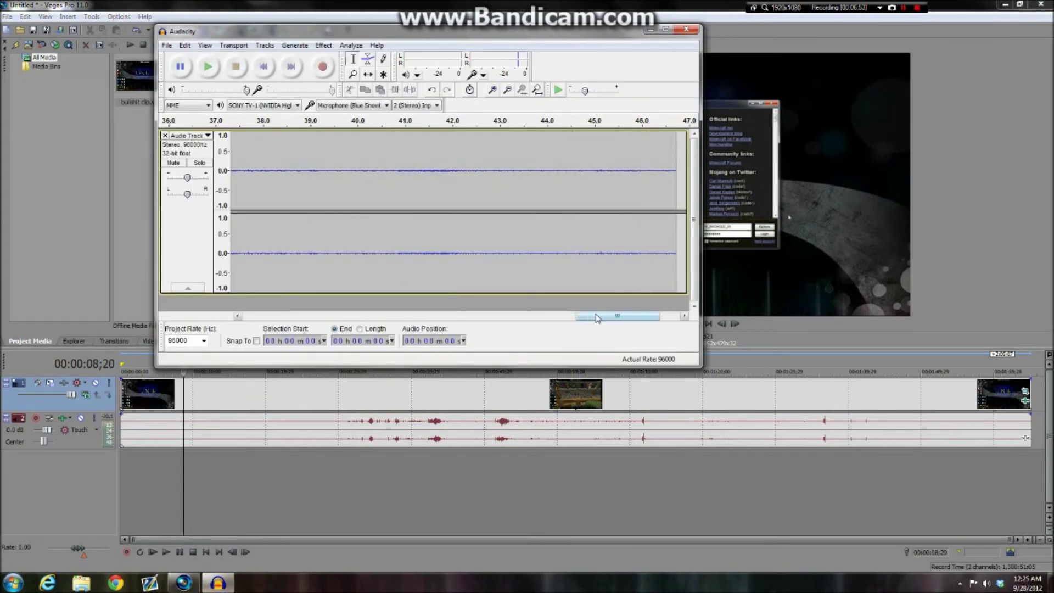
pyautogui.moveTo(597, 318); pyautogui.dragTo(281, 318)
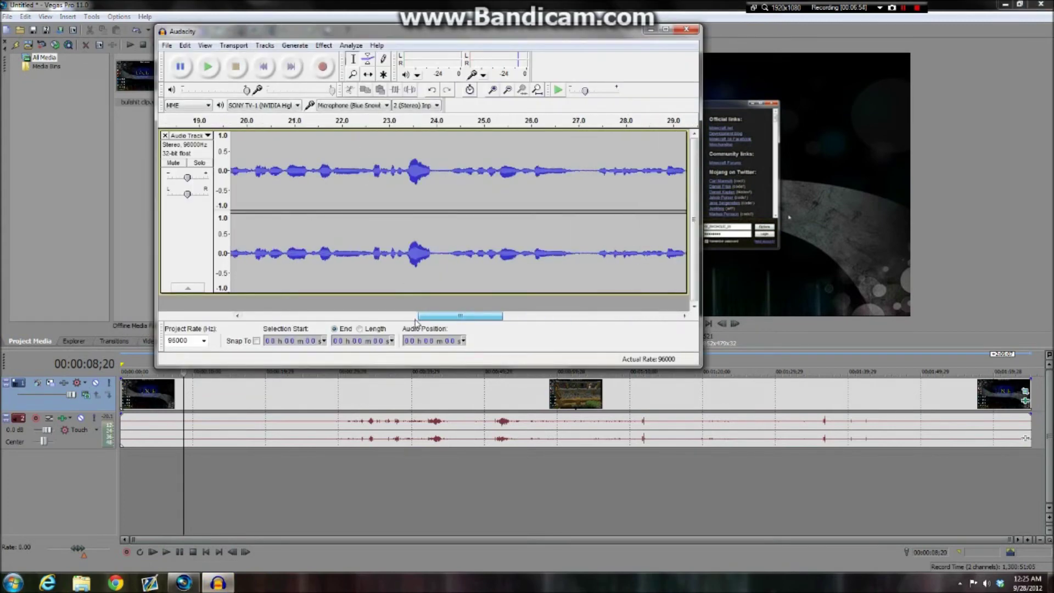
pyautogui.click(509, 91)
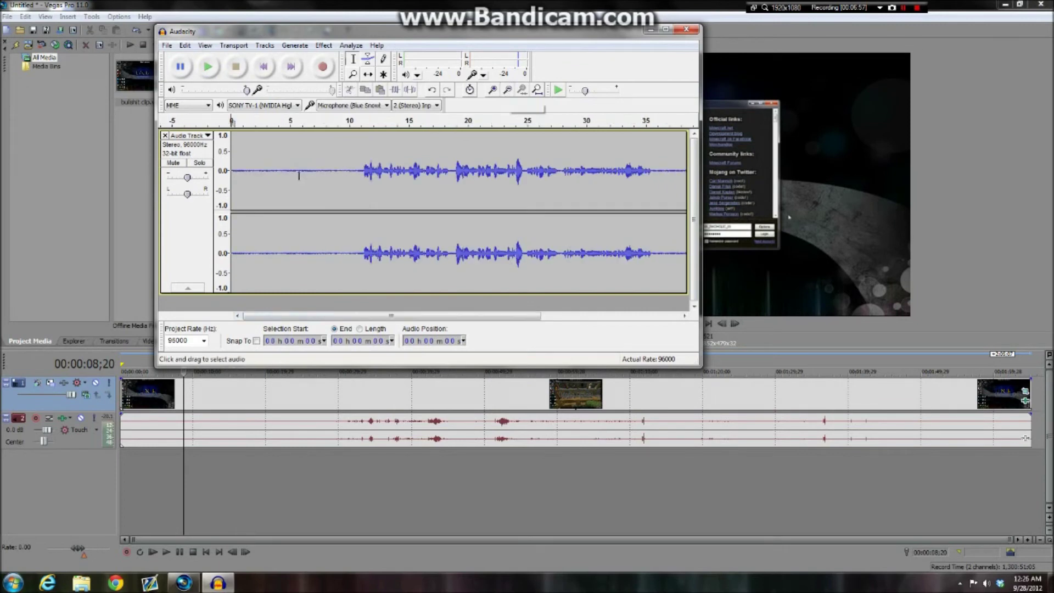
pyautogui.moveTo(232, 172); pyautogui.dragTo(324, 174)
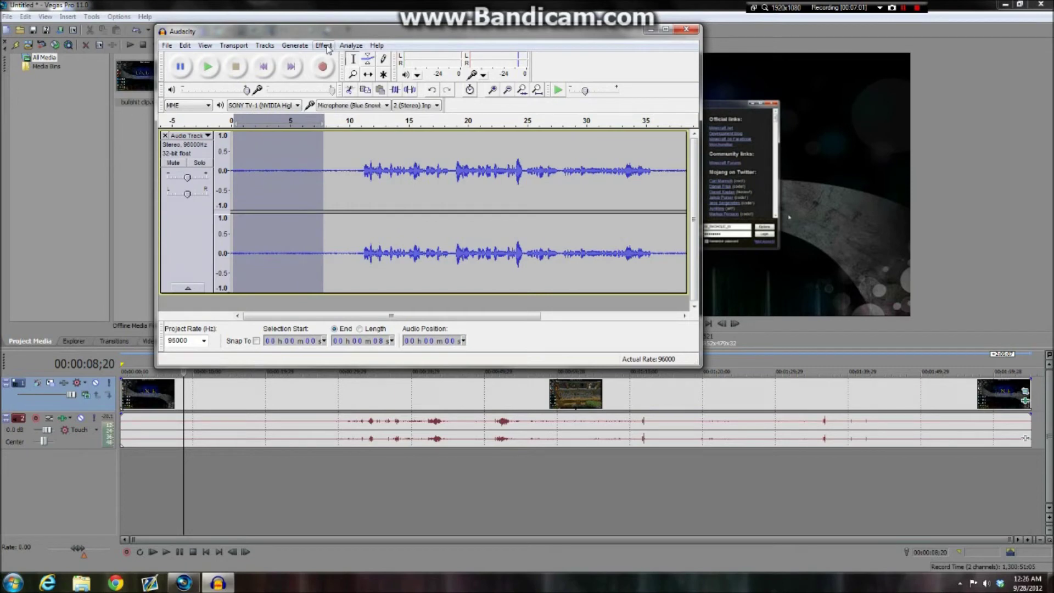
# Step: Narrow the selection to the opening silence and capture it as the Noise Removal profile
pyautogui.moveTo(319, 170)
pyautogui.mouseDown()
pyautogui.moveTo(257, 171)
pyautogui.moveTo(272, 171)
pyautogui.mouseUp()
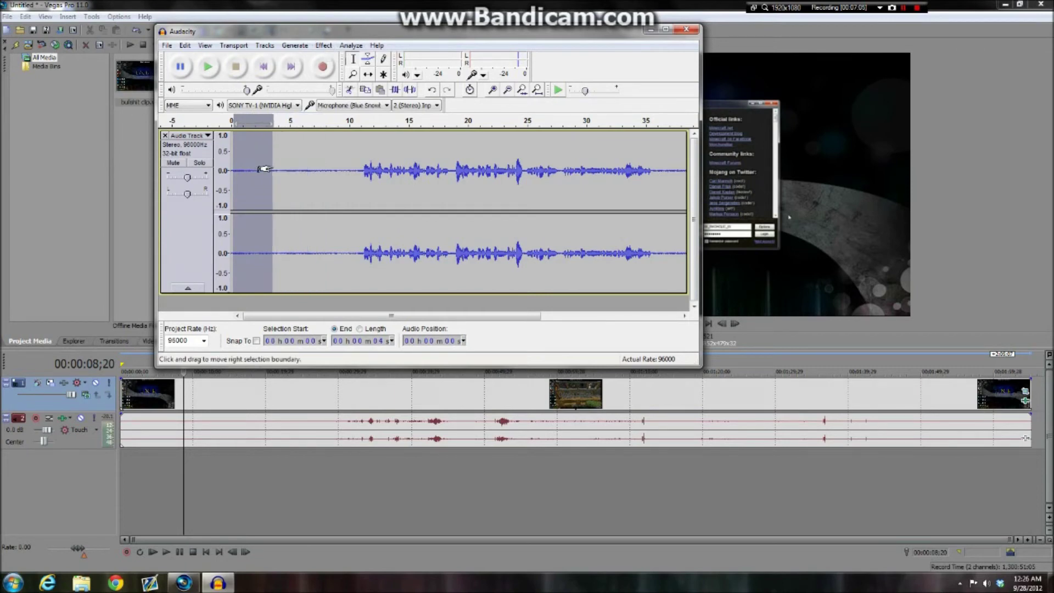
pyautogui.click(323, 45)
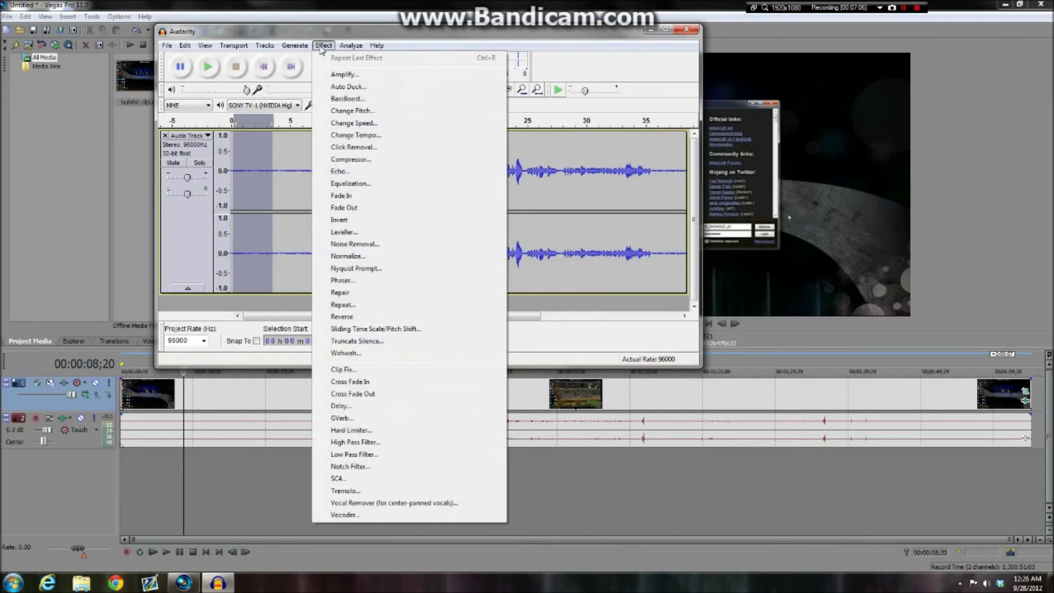
pyautogui.click(346, 245)
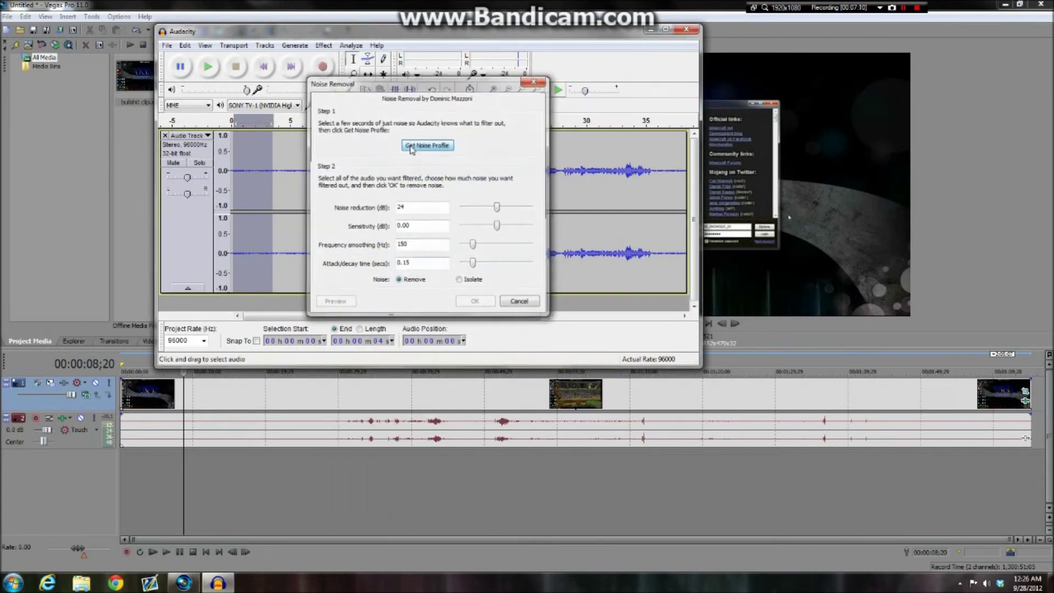
pyautogui.click(427, 145)
# Step: Select the whole commentary track and apply Noise Removal to it
pyautogui.click(186, 45)
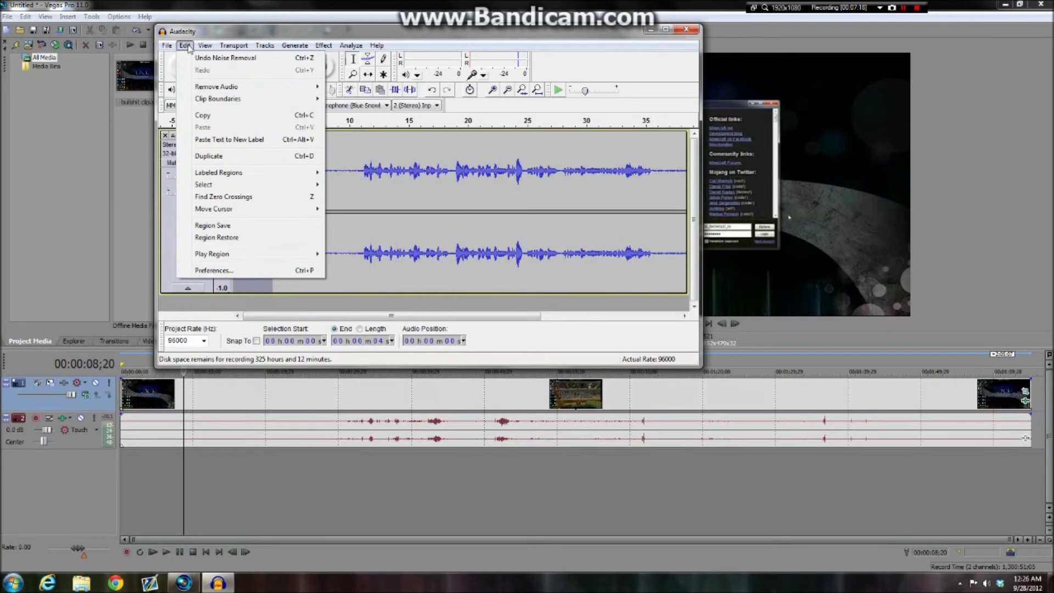
pyautogui.moveTo(203, 185)
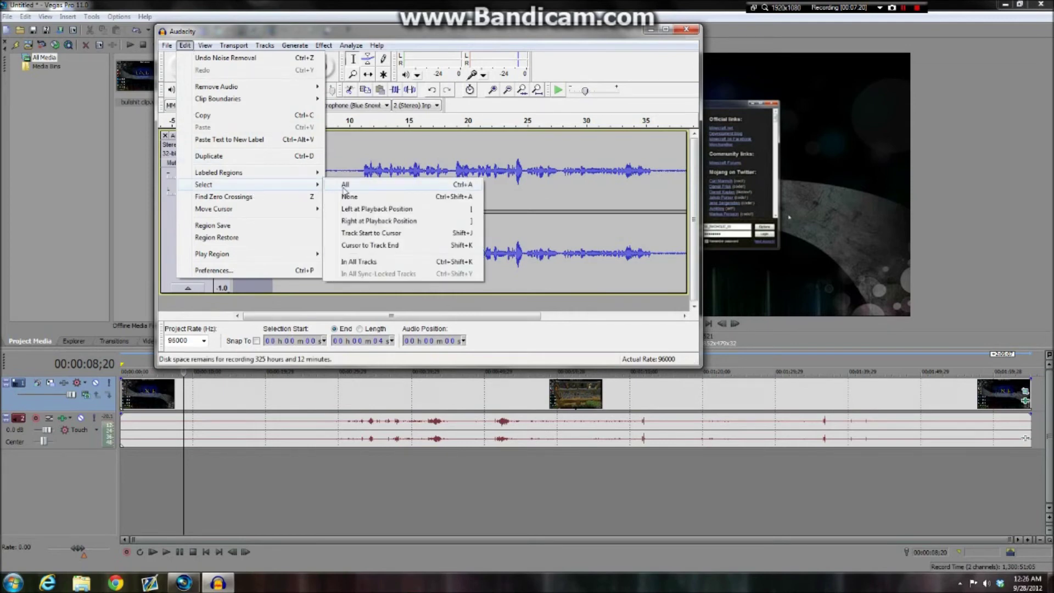
pyautogui.click(366, 186)
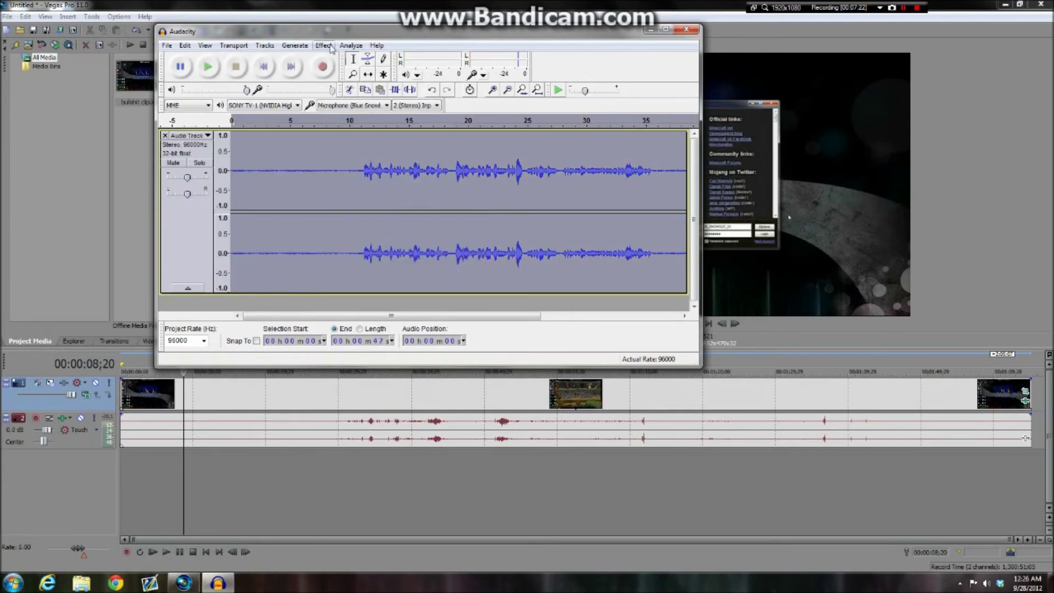
pyautogui.click(324, 46)
pyautogui.click(347, 245)
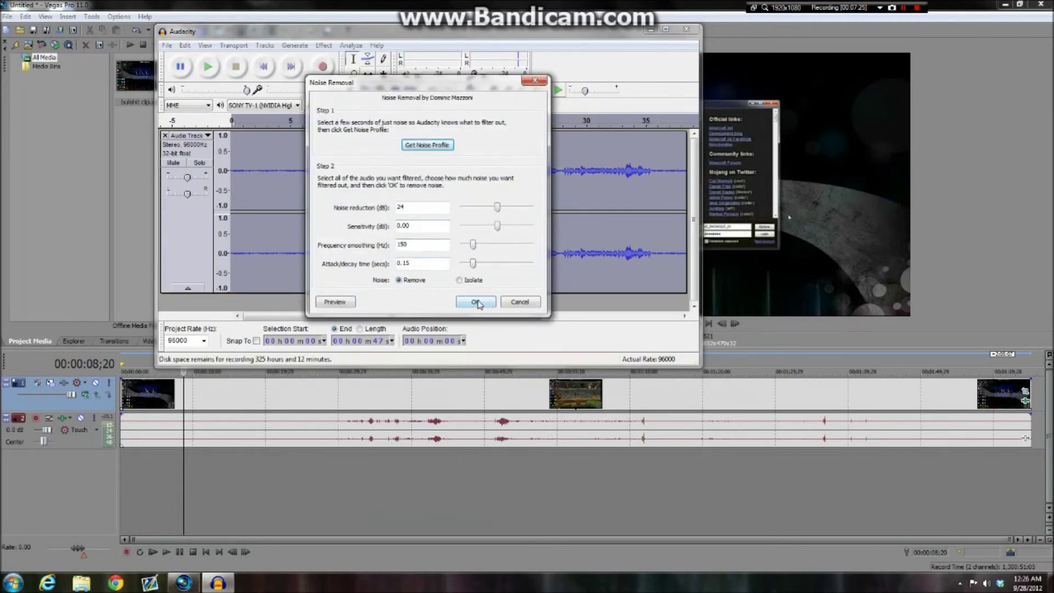
pyautogui.click(478, 303)
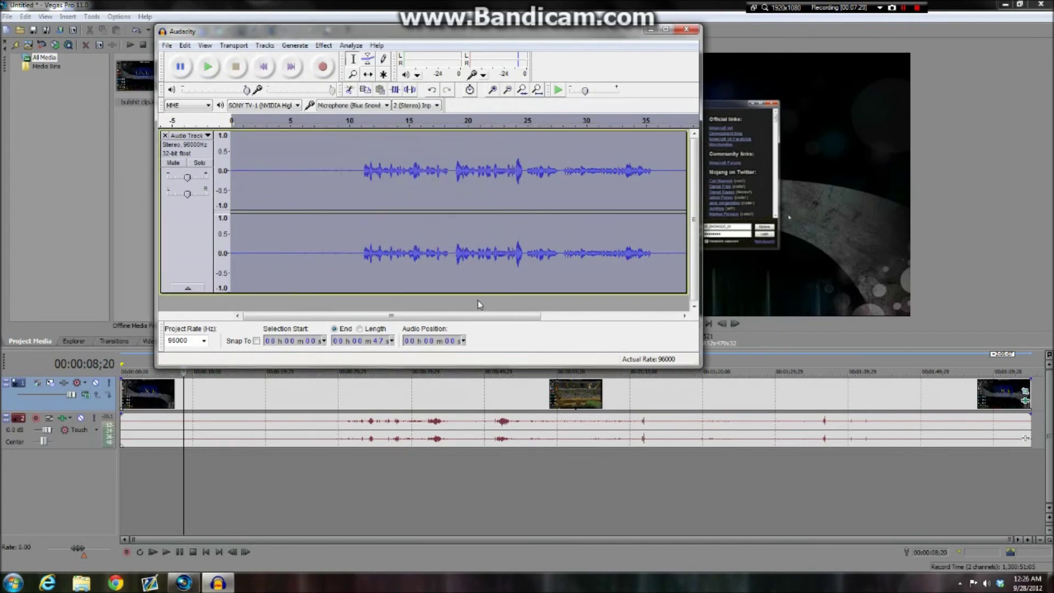
# Step: Preview the cleaned commentary starting around 11 seconds
pyautogui.click(359, 175)
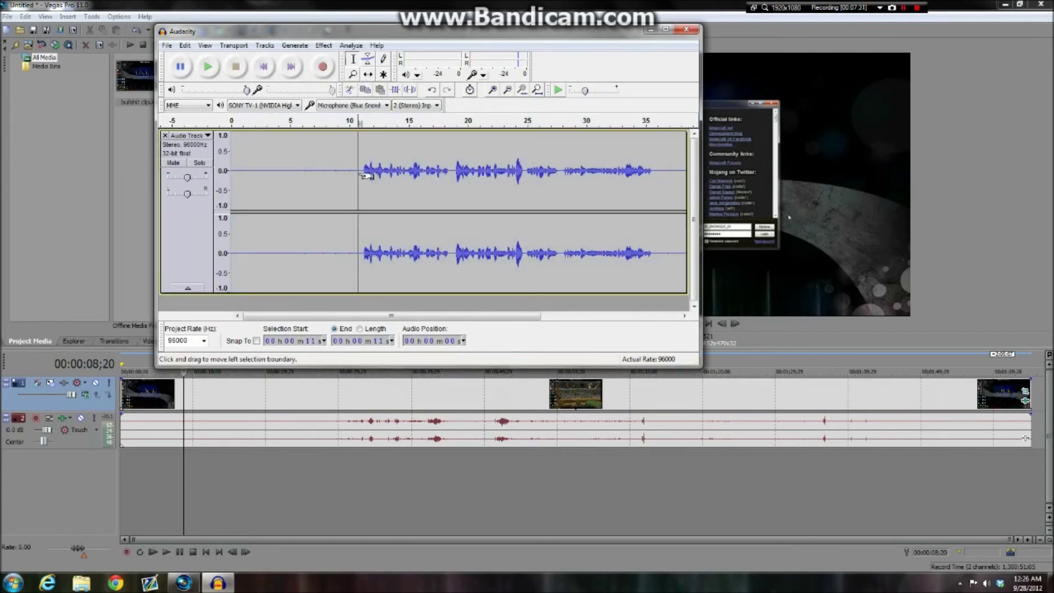
pyautogui.click(209, 68)
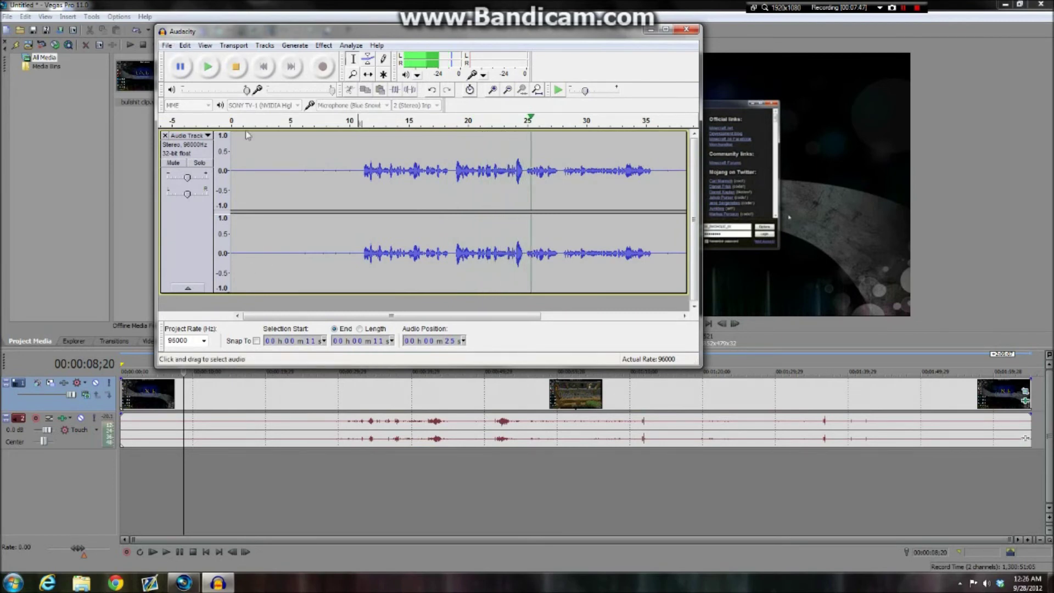
pyautogui.click(237, 67)
# Step: Export the commentary as WAV file tutorialBSAUDIO with blank metadata, then close Audacity
pyautogui.click(166, 46)
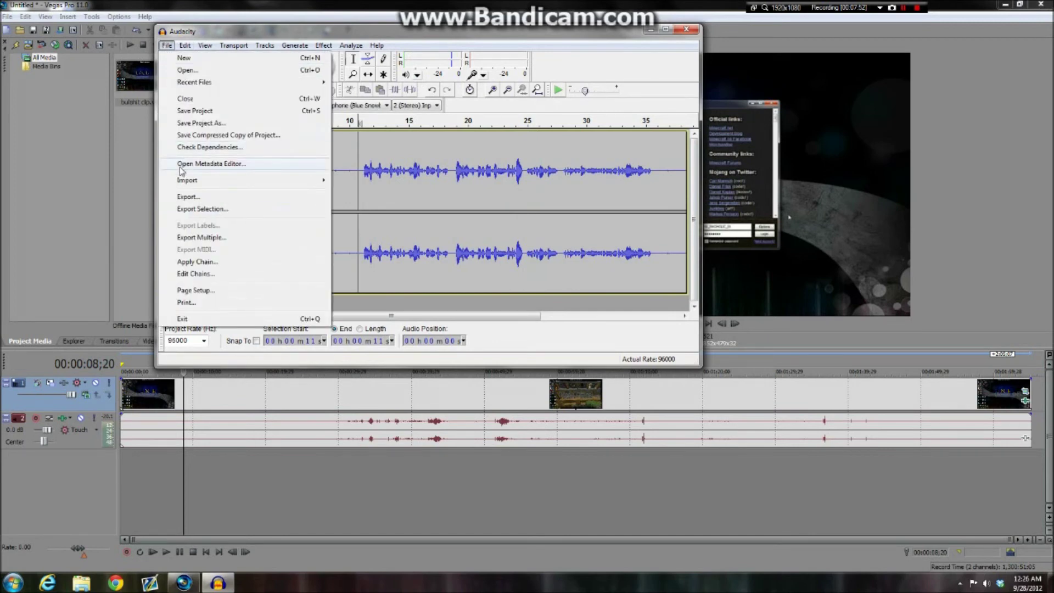
pyautogui.click(187, 197)
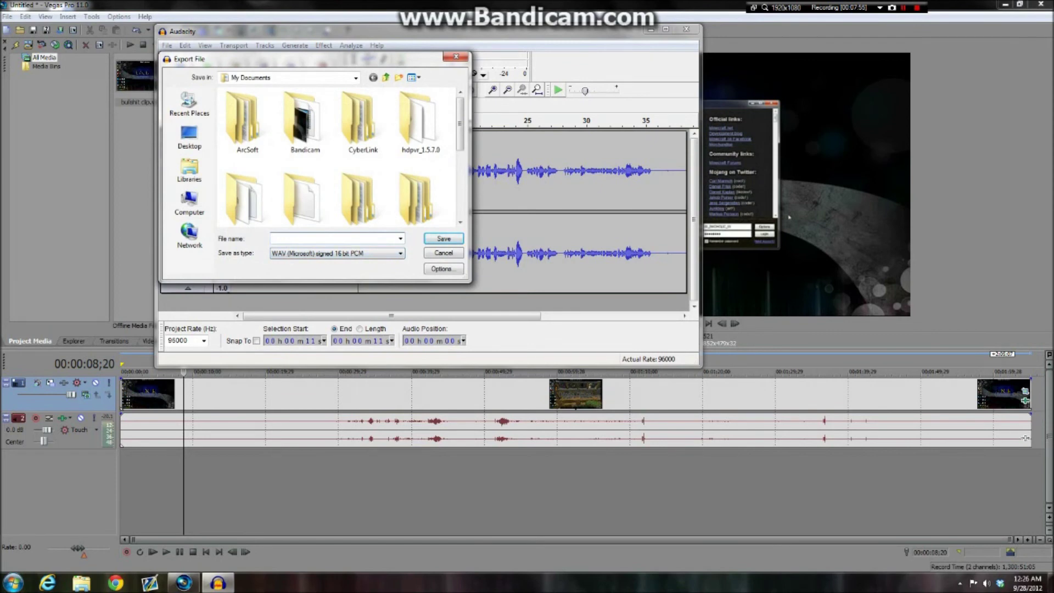
pyautogui.write('tut')
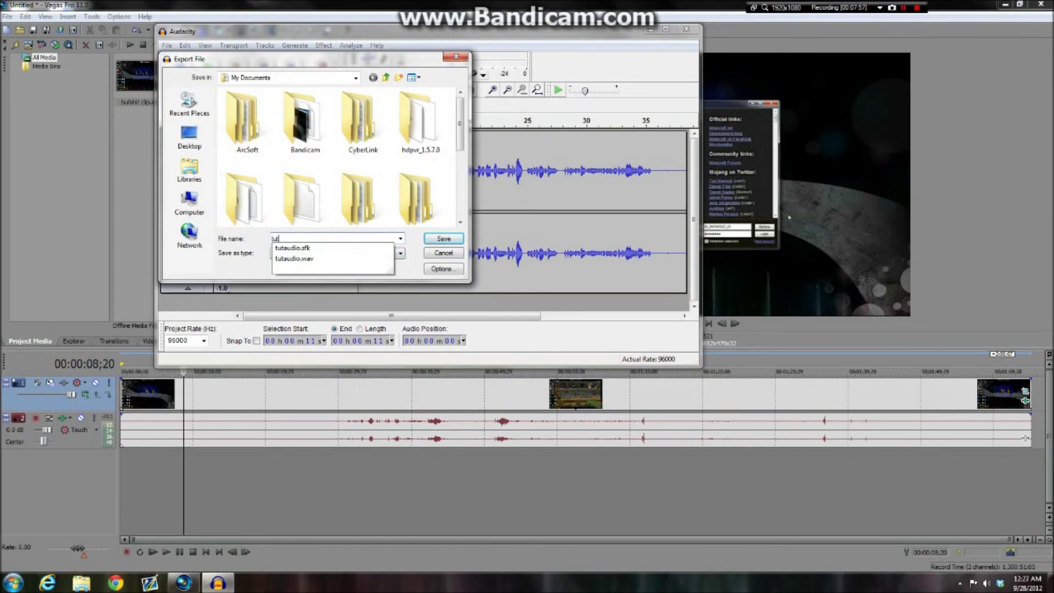
pyautogui.write('orialBSAUDIO')
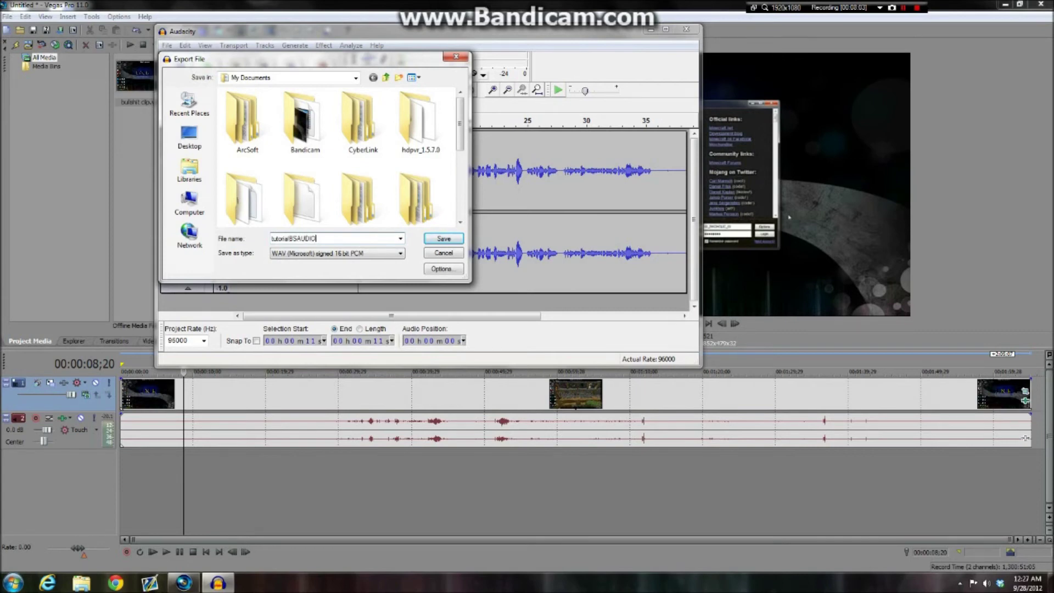
pyautogui.click(444, 239)
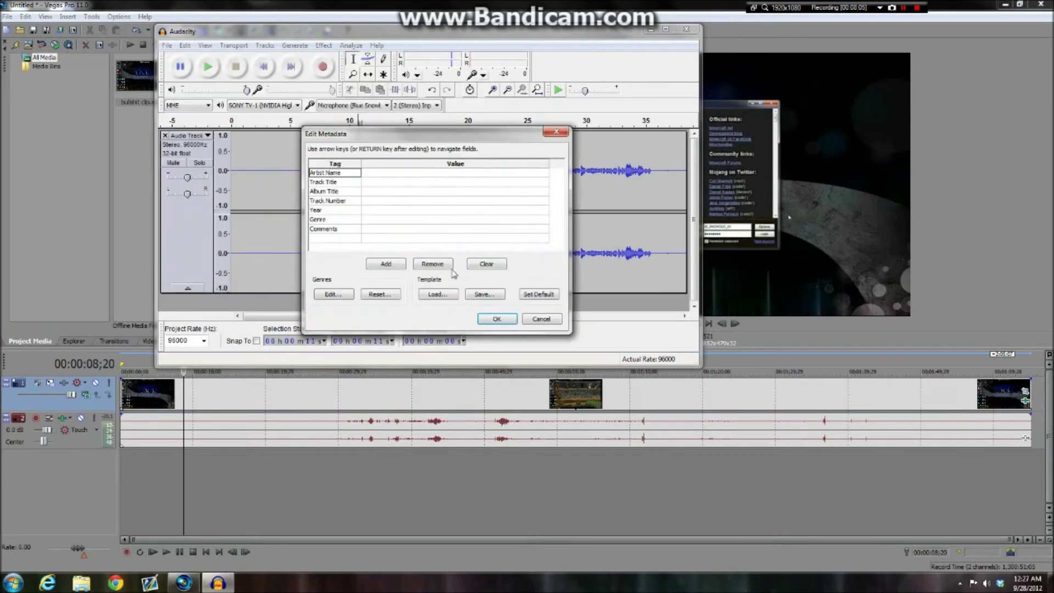
pyautogui.click(495, 318)
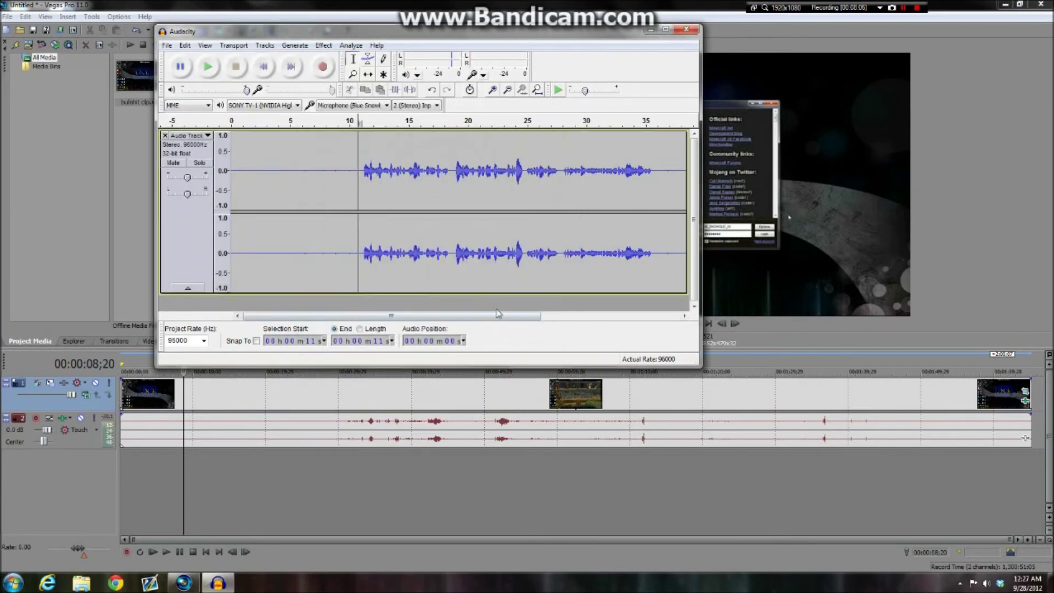
pyautogui.click(687, 31)
# Step: Finish closing Audacity and import tutorialBSAUDIO.wav from Documents into the Vegas project
pyautogui.click(540, 329)
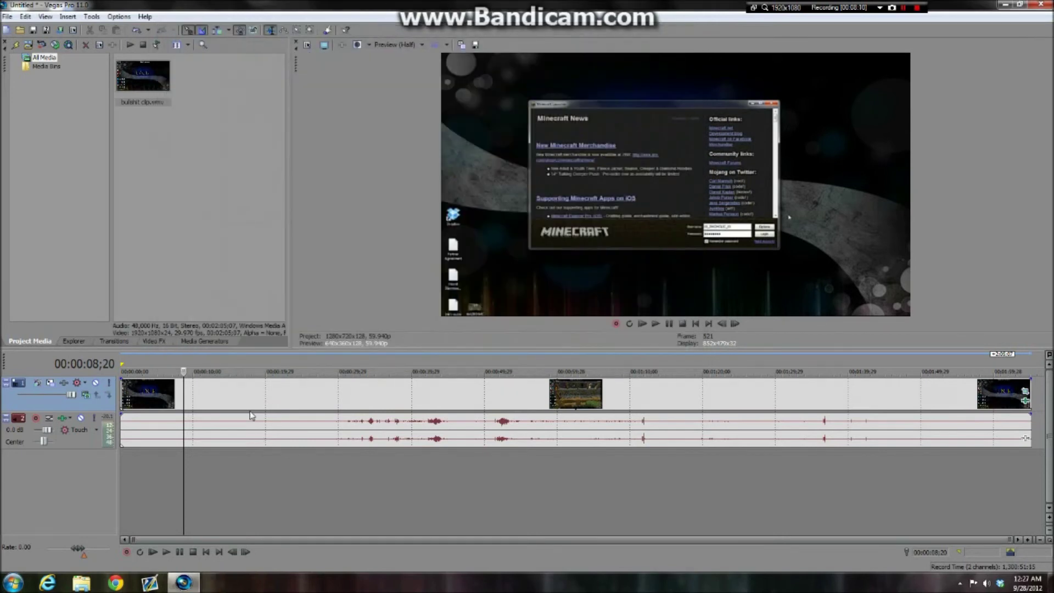
pyautogui.click(29, 45)
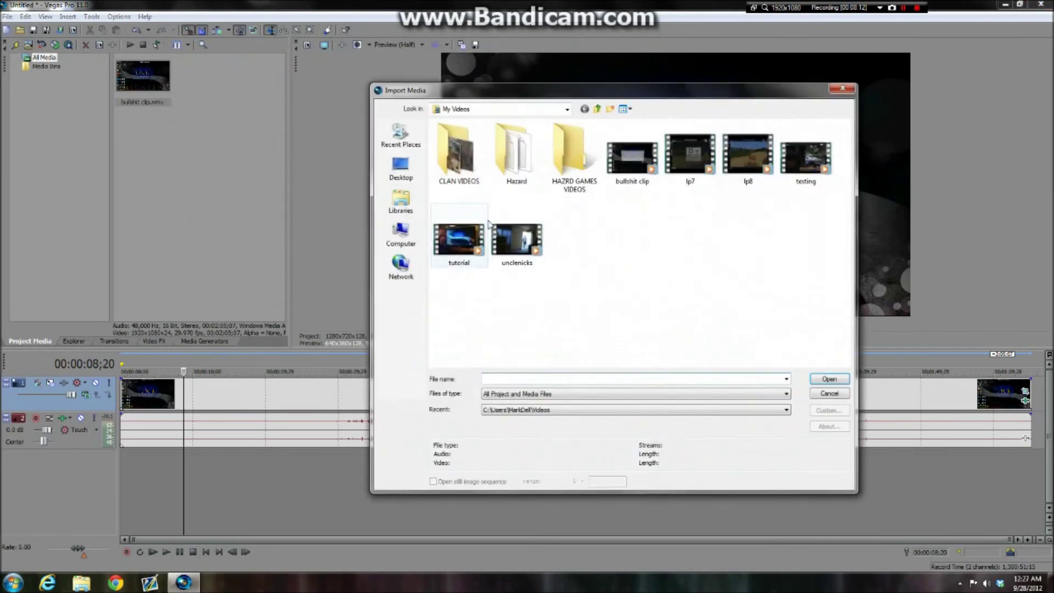
pyautogui.click(400, 200)
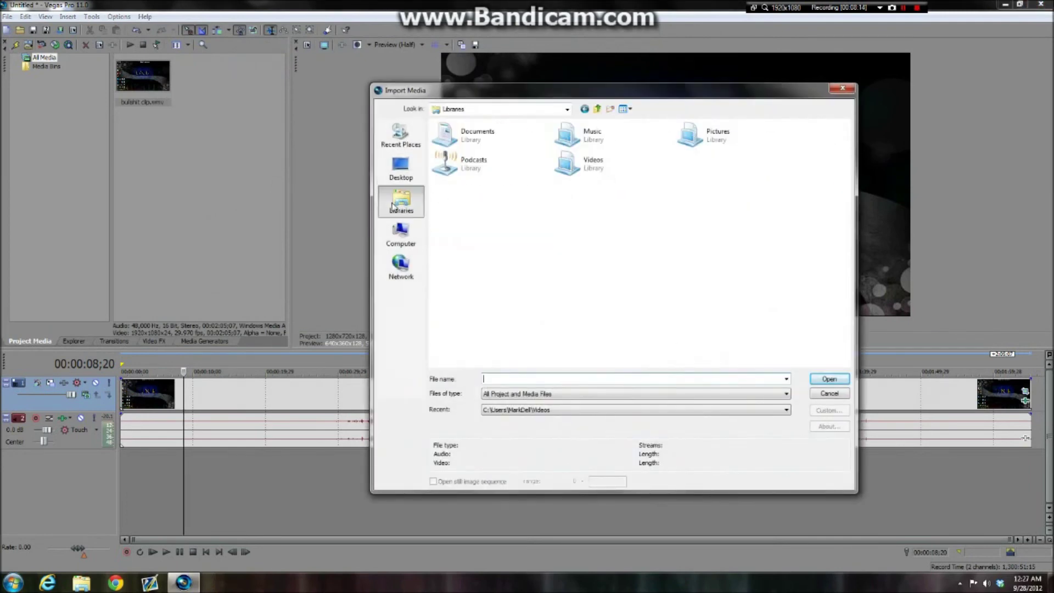
pyautogui.doubleClick(466, 144)
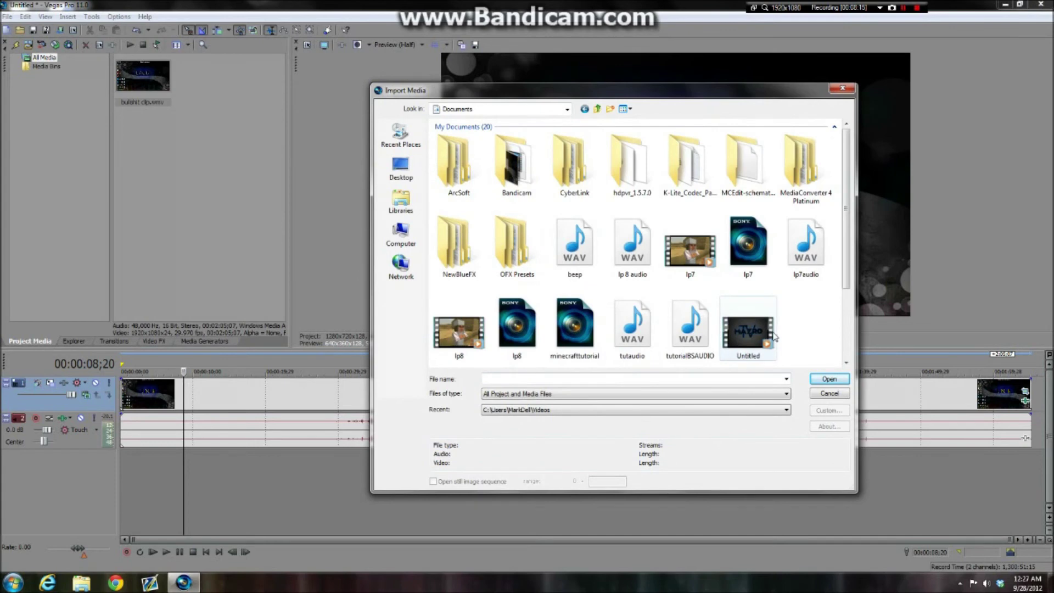
pyautogui.click(691, 330)
pyautogui.click(829, 380)
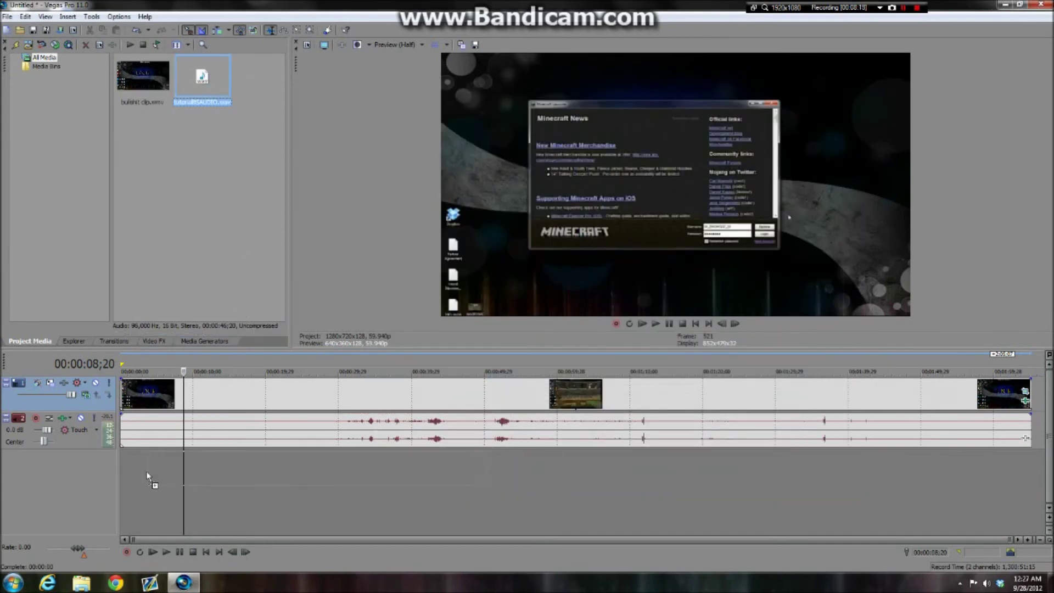
# Step: Put the commentary on a new track, split at 00:00:10;06, and delete the leading part
pyautogui.moveTo(241, 314); pyautogui.dragTo(190, 465)
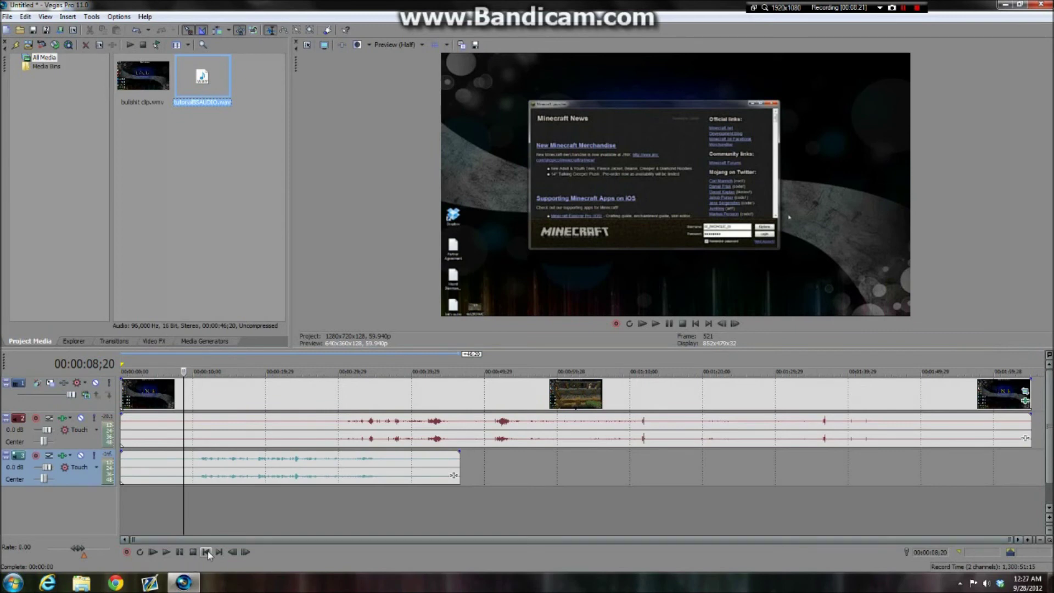
pyautogui.click(233, 553)
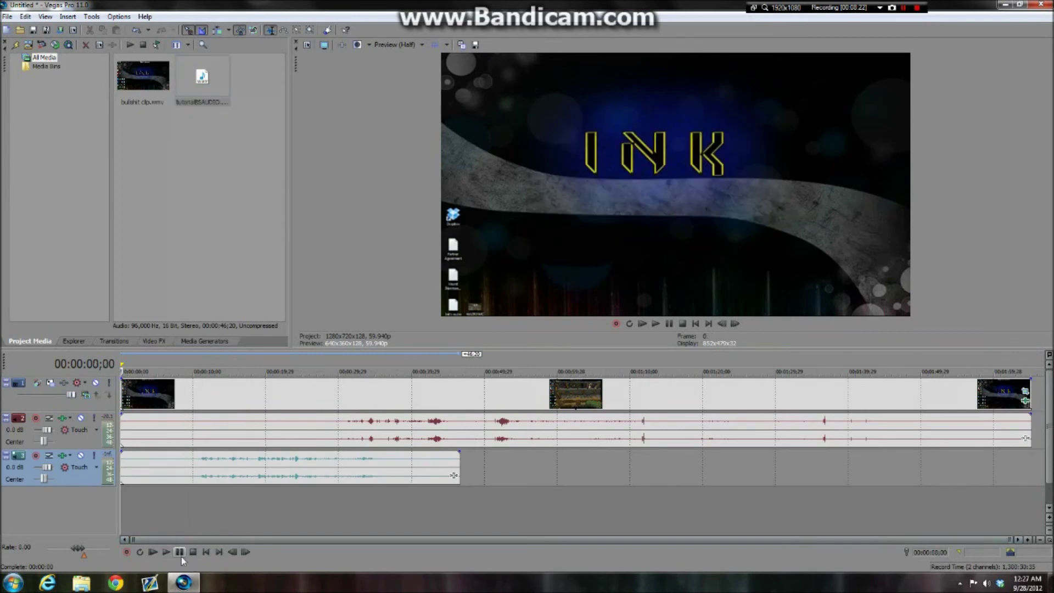
pyautogui.click(194, 464)
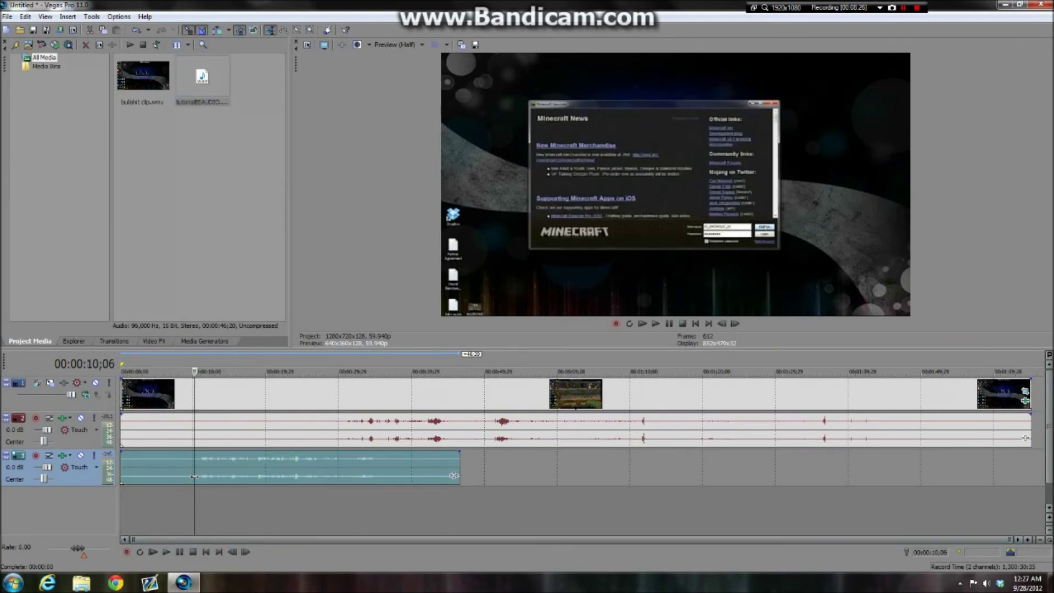
pyautogui.click(27, 16)
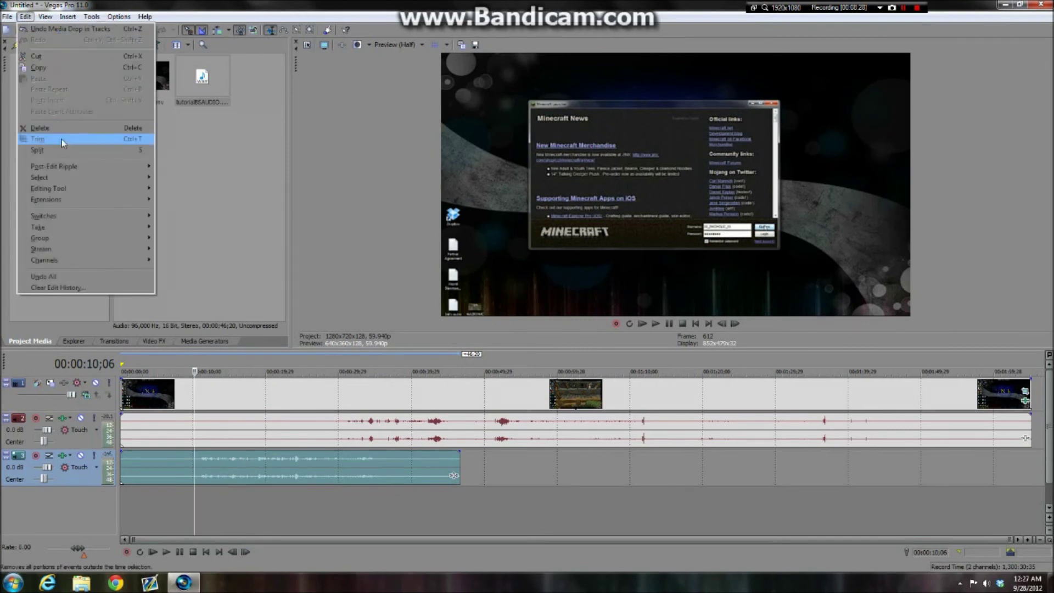
pyautogui.click(48, 150)
pyautogui.rightClick(173, 465)
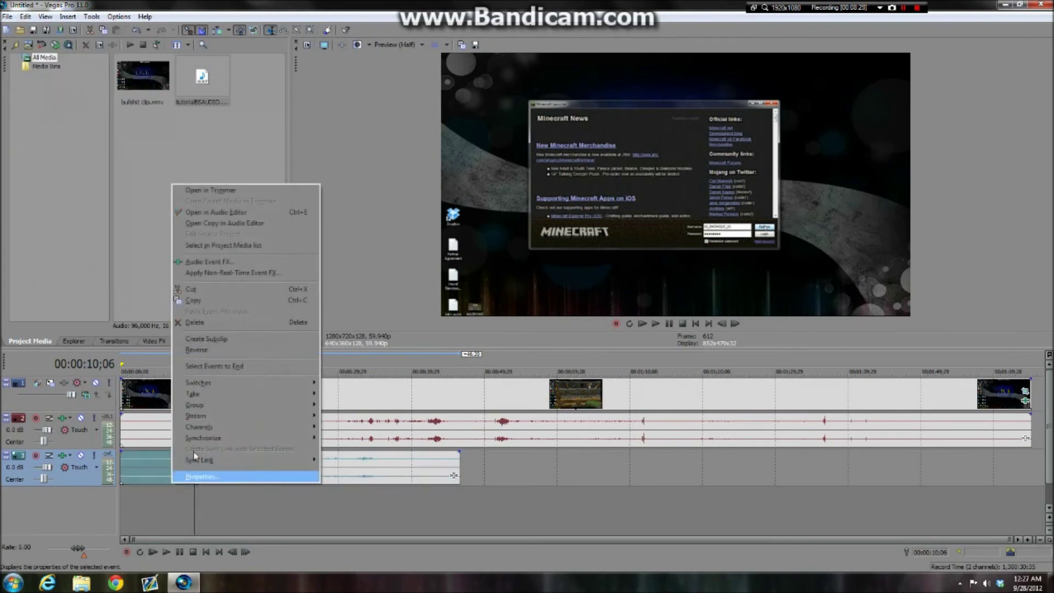
pyautogui.click(206, 324)
pyautogui.click(239, 465)
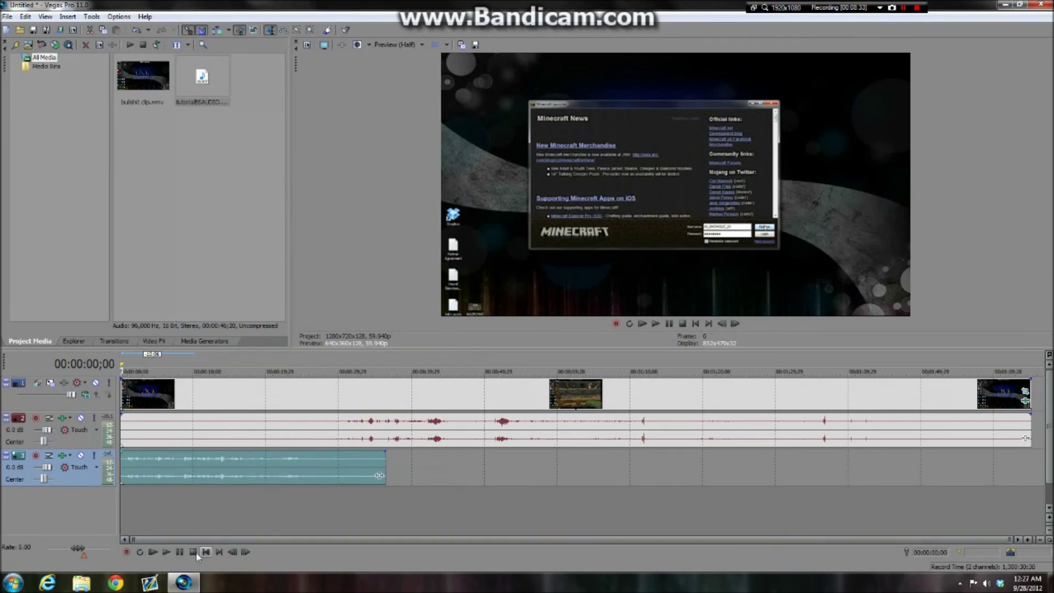
pyautogui.click(153, 552)
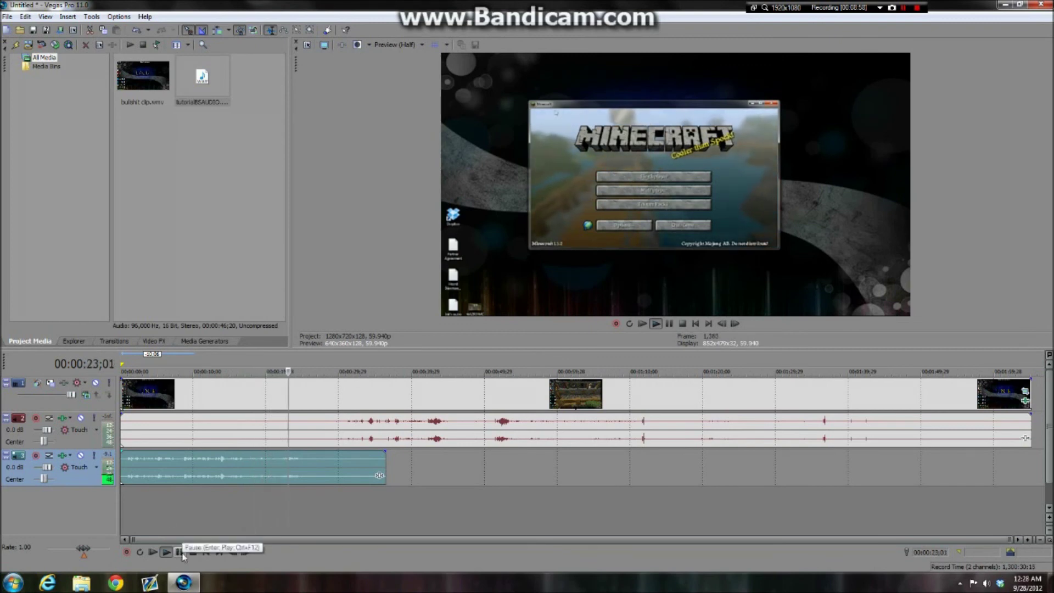
pyautogui.click(182, 553)
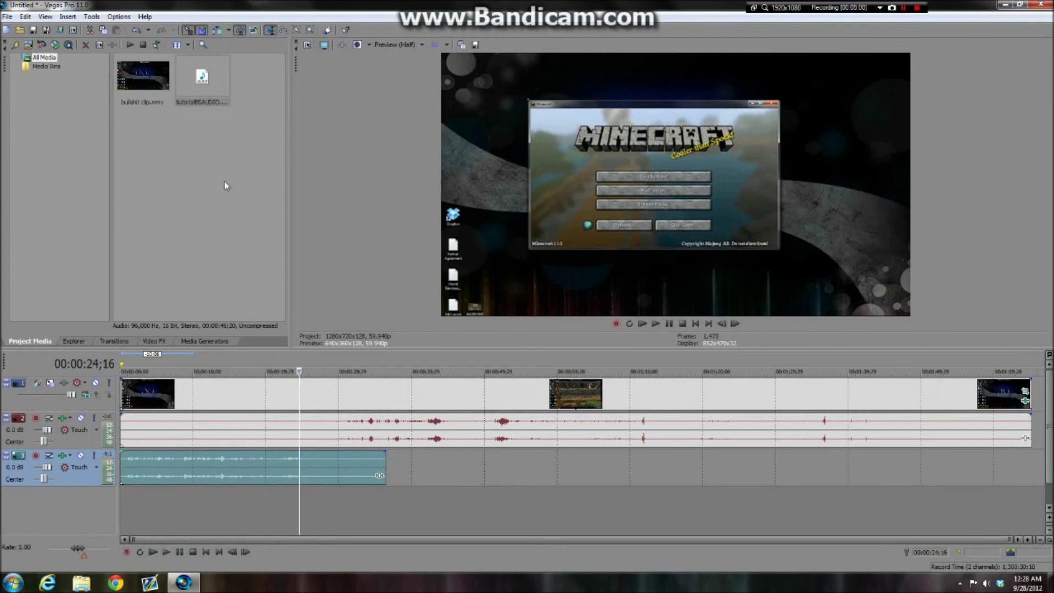
pyautogui.click(8, 16)
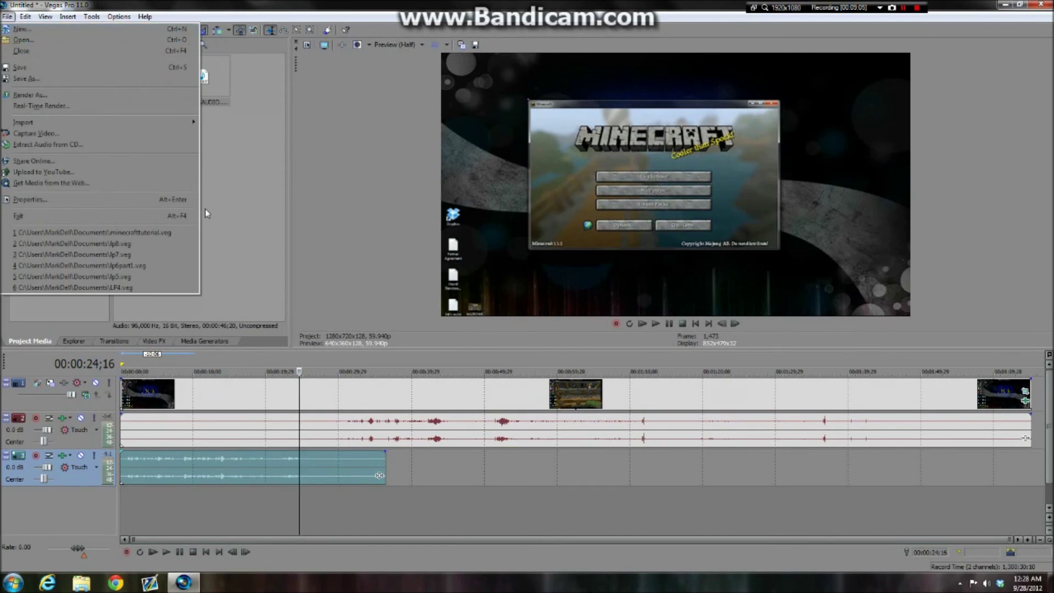
pyautogui.click(263, 154)
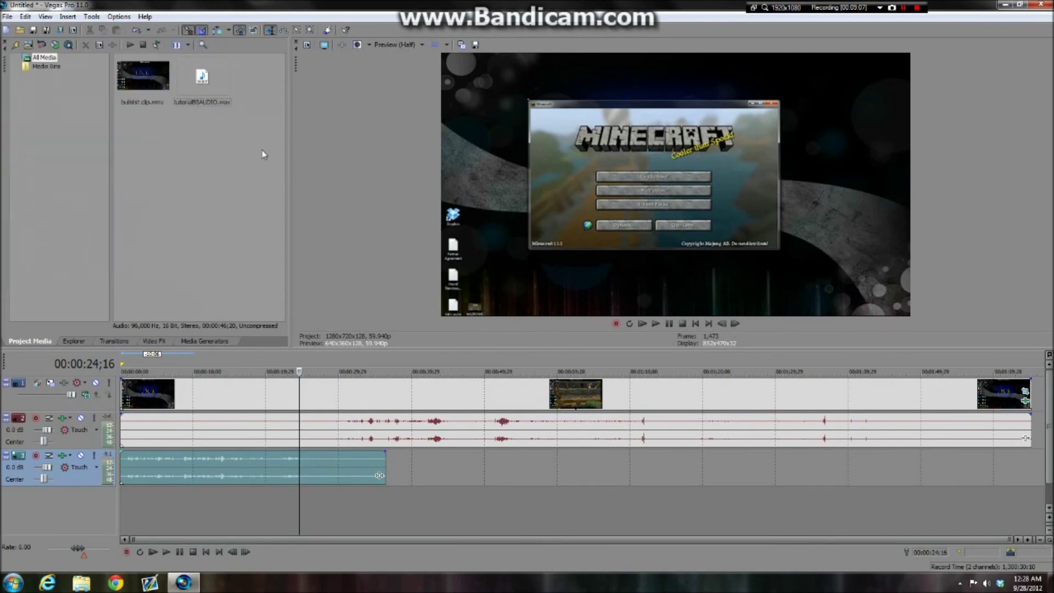
pyautogui.click(73, 29)
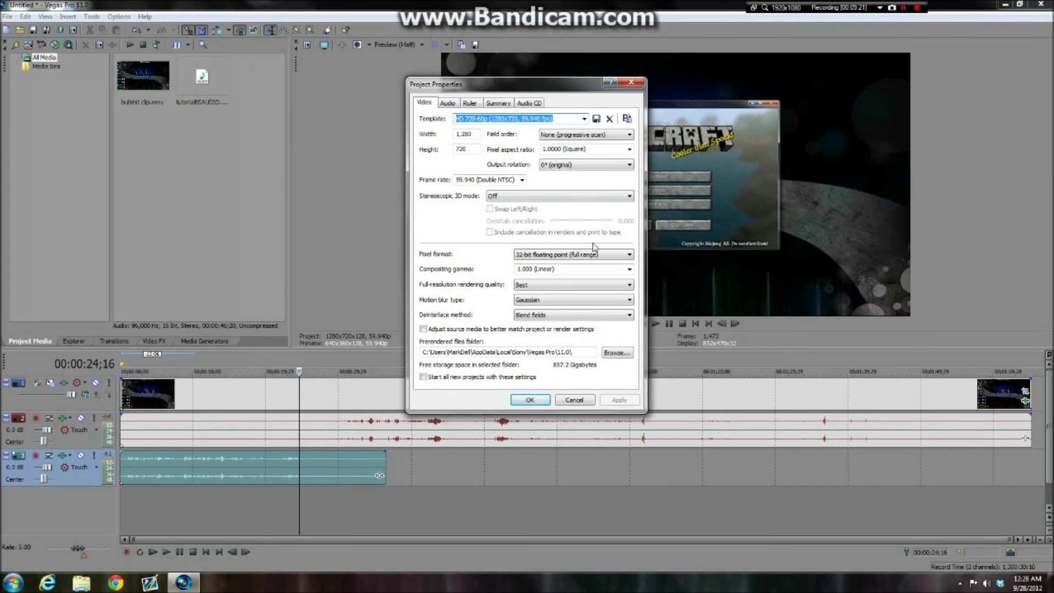
pyautogui.click(529, 400)
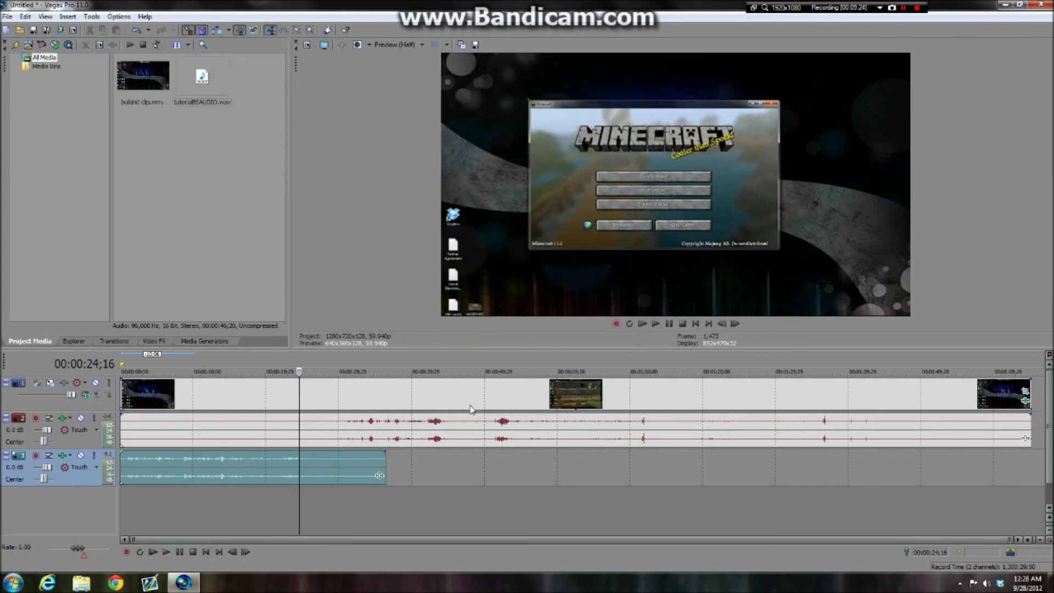
pyautogui.click(9, 17)
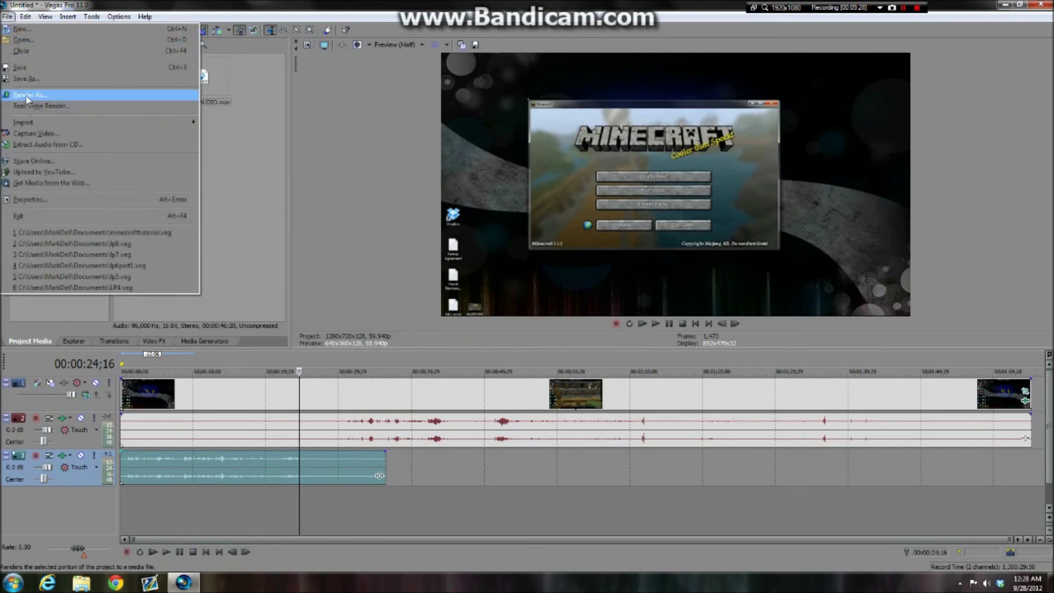
# Step: Render Untitled.mp4 with the youtube720 template after reviewing its customized encoding settings
pyautogui.click(27, 97)
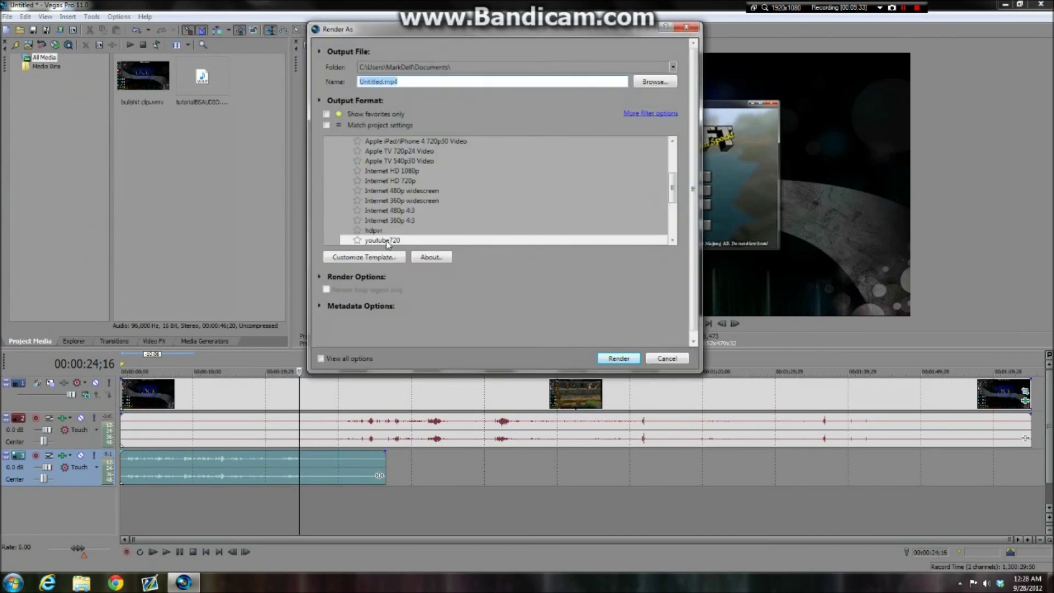
pyautogui.click(363, 257)
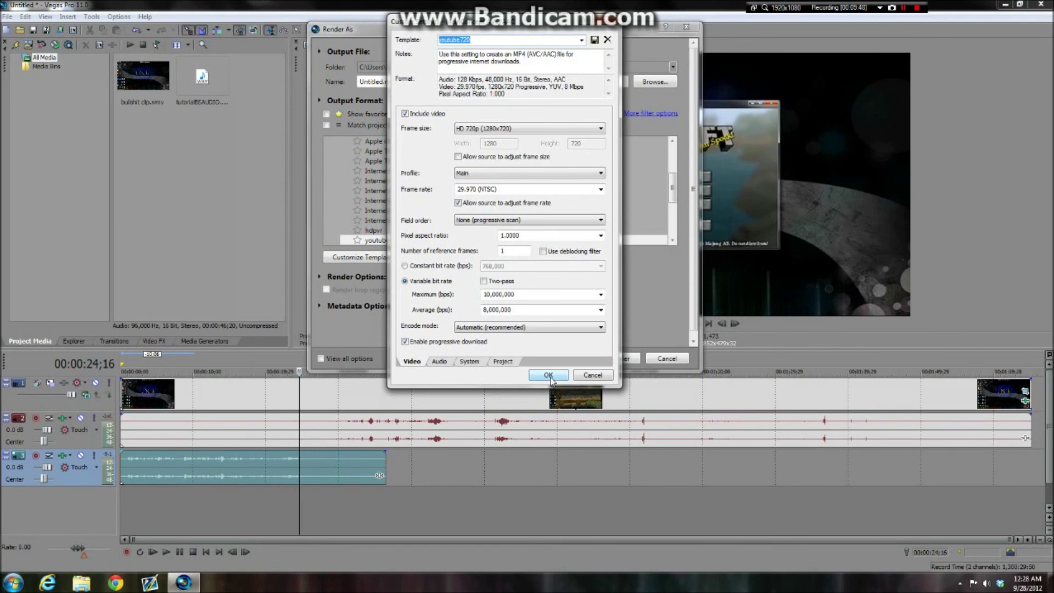
pyautogui.click(550, 376)
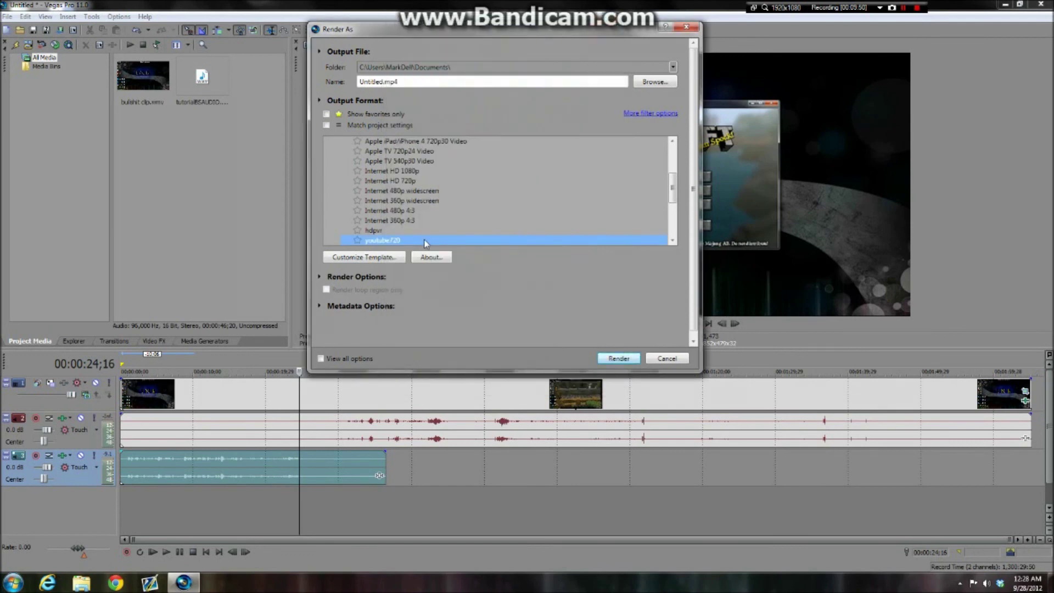
pyautogui.click(609, 361)
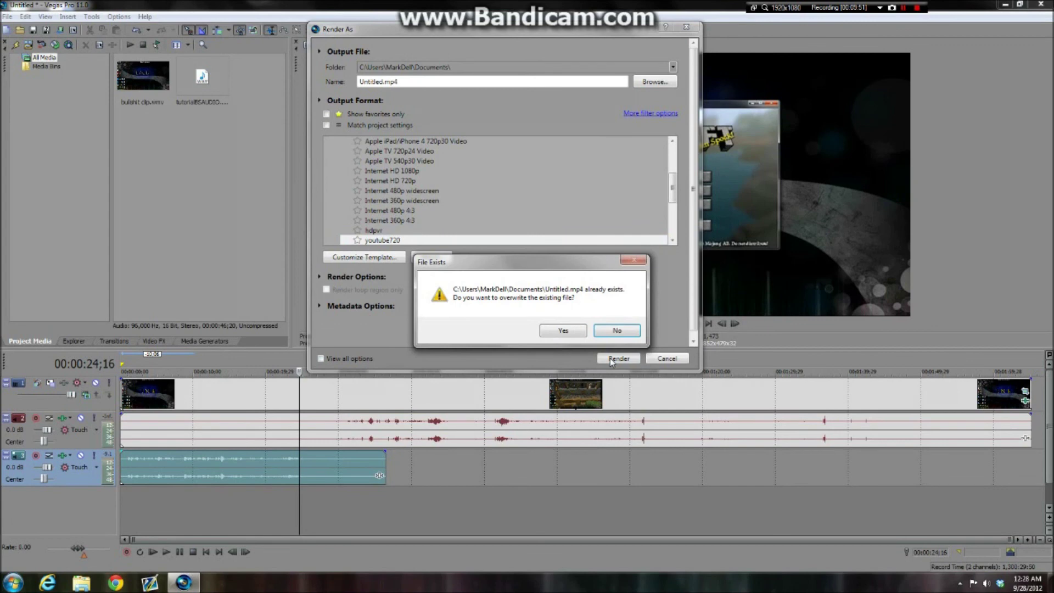